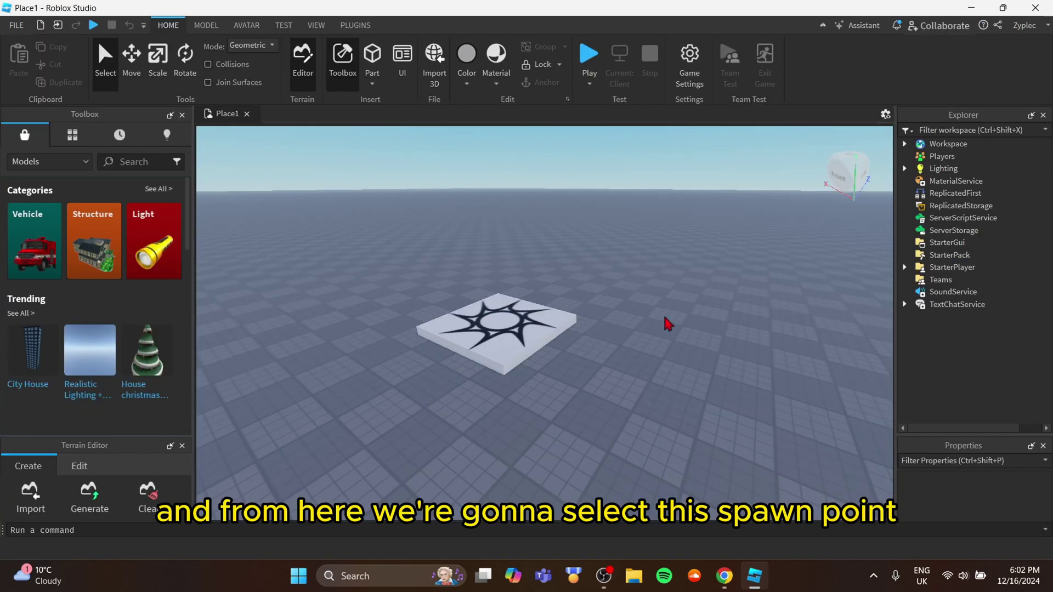
Step: Remove the spawn location from the workspace
{"action": "left_click", "coordinate": [538, 325]}
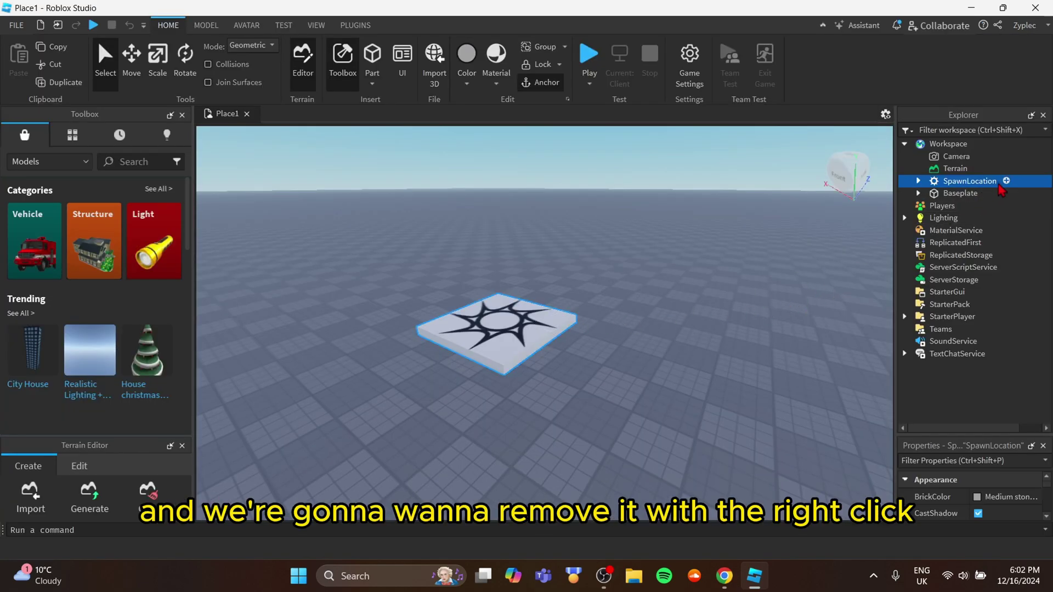
{"action": "right_click", "coordinate": [980, 186]}
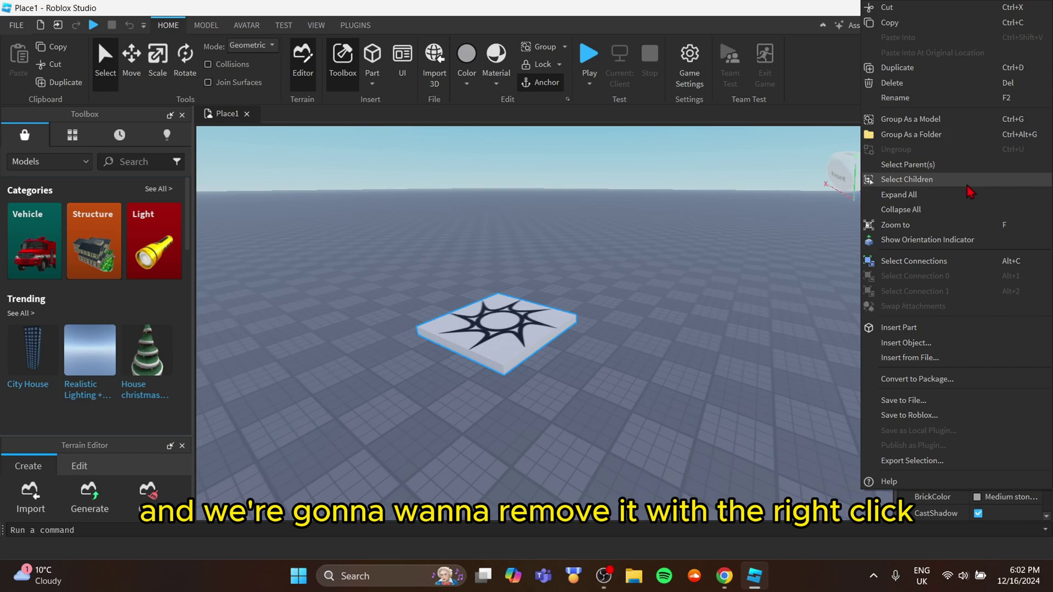
{"action": "left_click", "coordinate": [887, 7]}
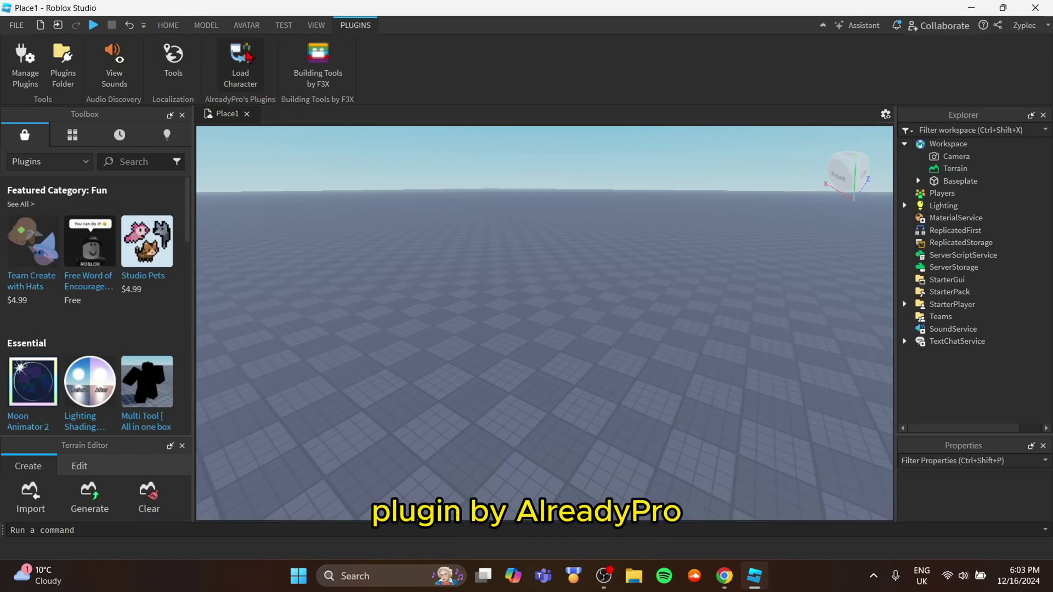
Step: Search the toolbox's plugins for "load character", check Load Character Lite, and open the Load Character plugin
{"action": "left_click", "coordinate": [47, 163]}
{"action": "left_click", "coordinate": [25, 193]}
{"action": "left_click", "coordinate": [117, 164]}
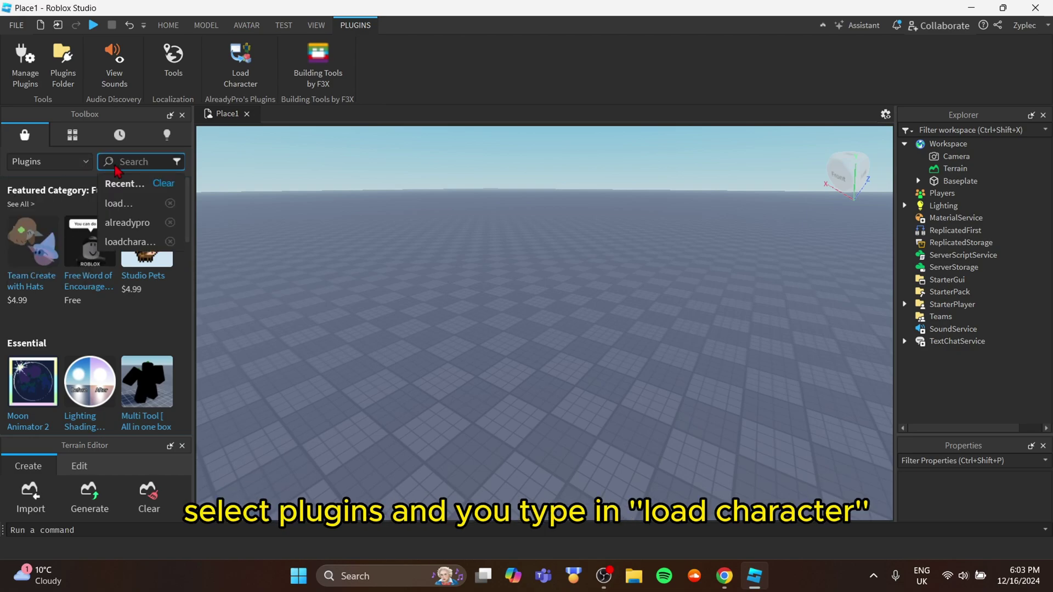
{"action": "left_click", "coordinate": [124, 207]}
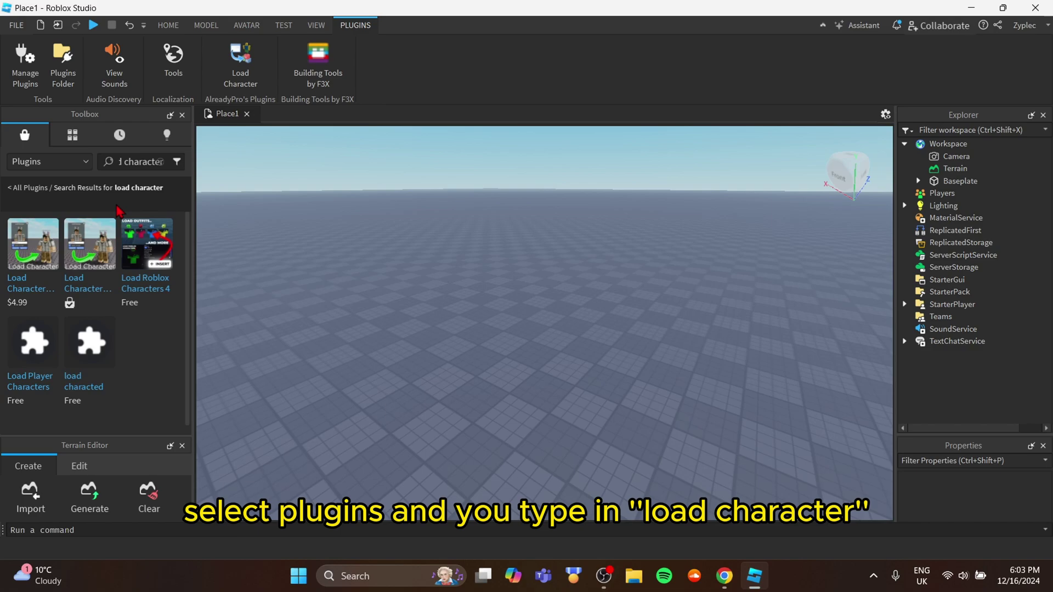
{"action": "mouse_move", "coordinate": [76, 305]}
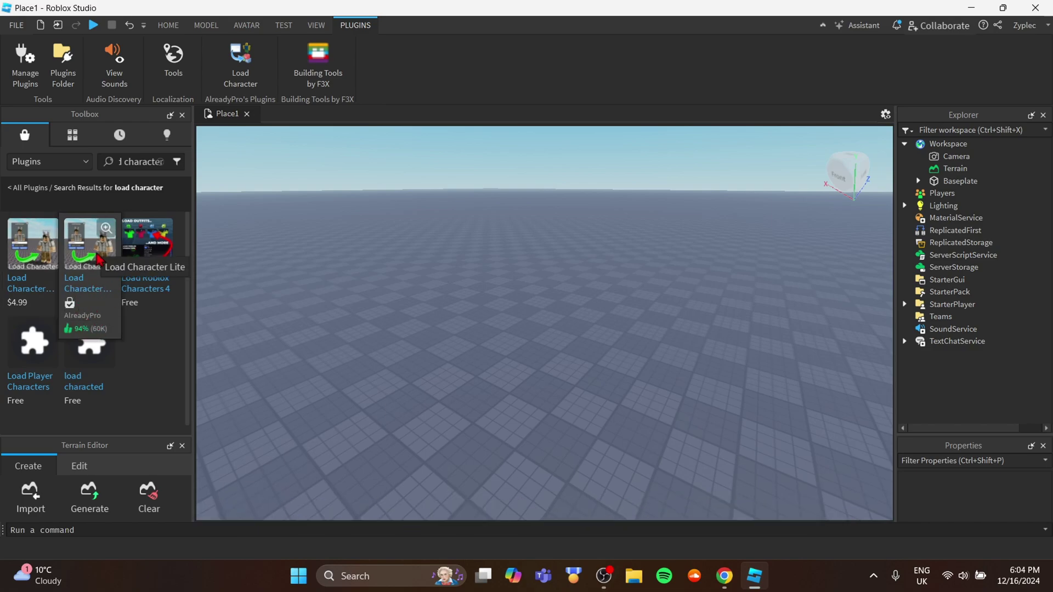
{"action": "left_click", "coordinate": [242, 61]}
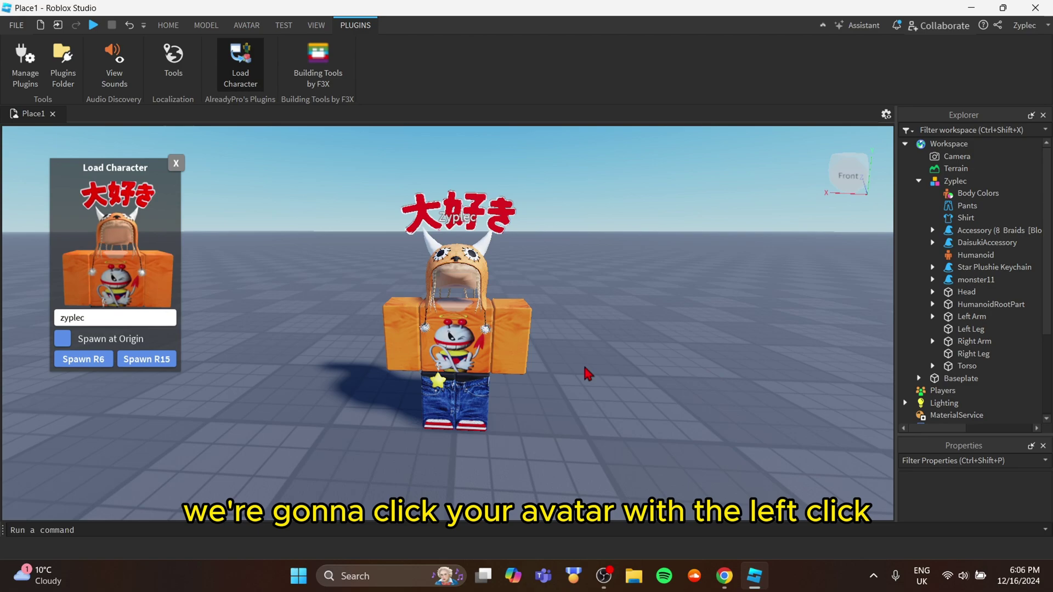
Step: Export the whole spawned avatar model to the Desktop as an OBJ file named "character"
{"action": "left_click", "coordinate": [478, 350]}
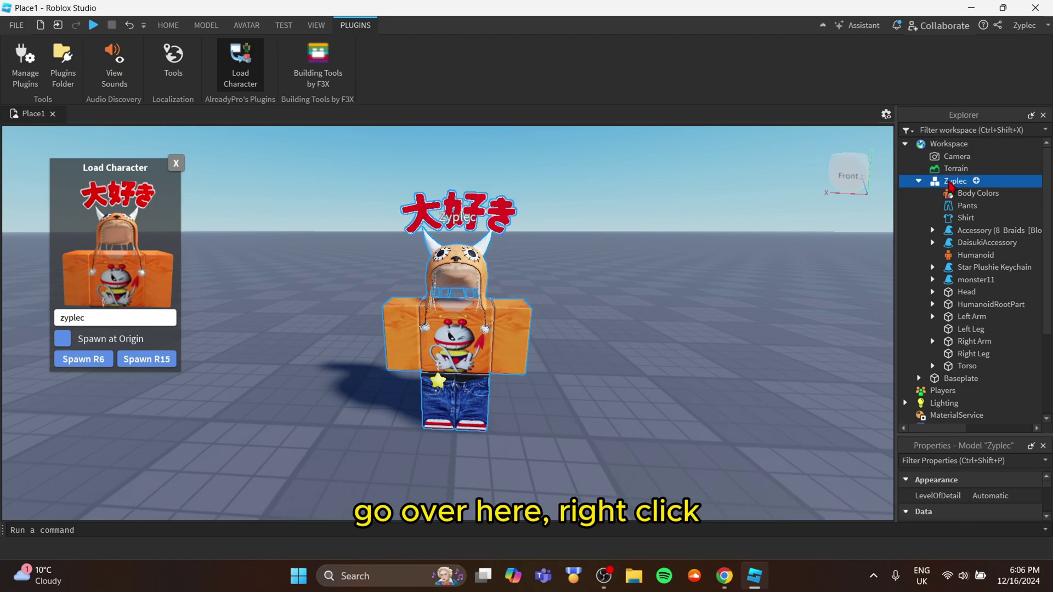
{"action": "right_click", "coordinate": [949, 182]}
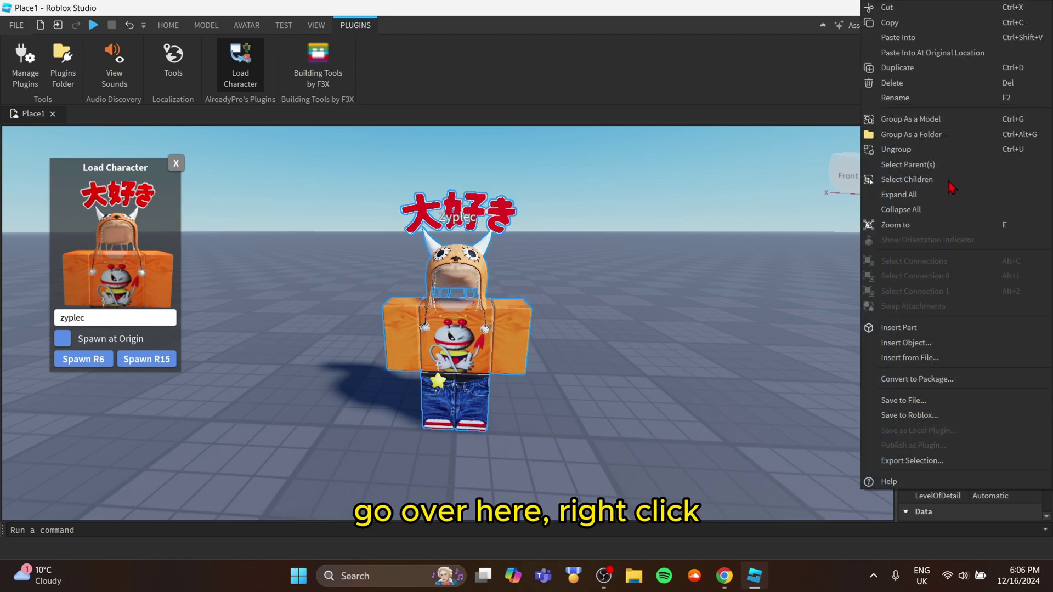
{"action": "left_click", "coordinate": [922, 461]}
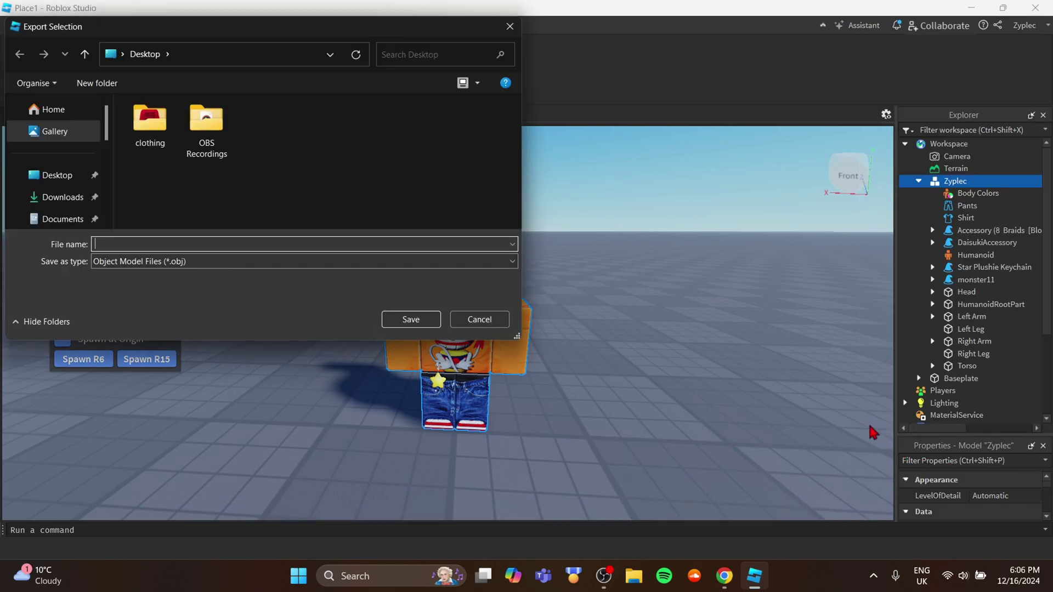
{"action": "left_click", "coordinate": [418, 323]}
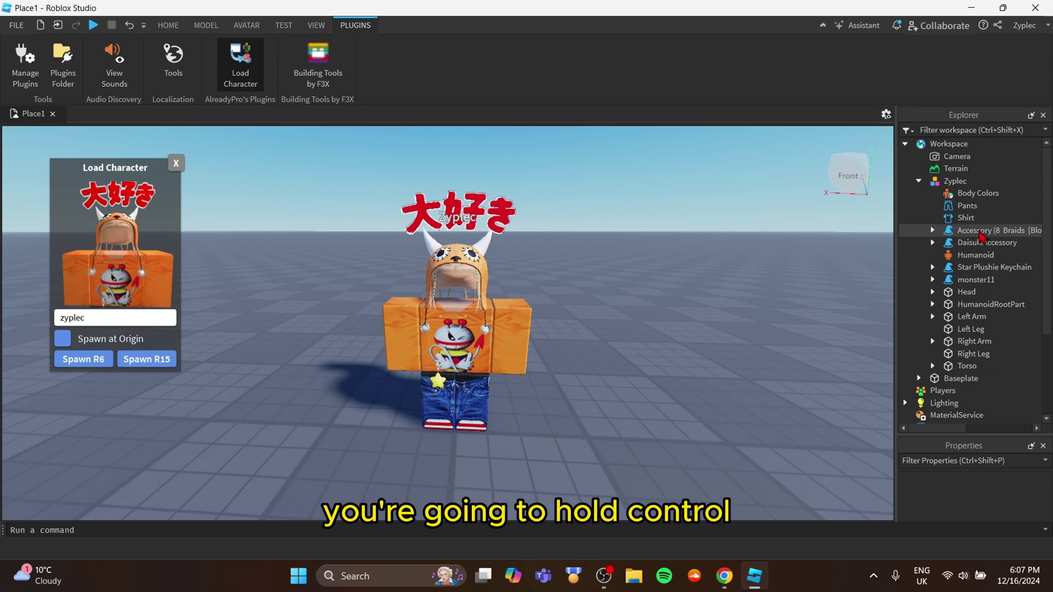
Step: Export the avatar's braids, DaisukiAccessory, Star Plushie Keychain and monster11 accessories together as an OBJ file named "character accessories"
{"action": "left_click", "coordinate": [981, 233], "text": "ctrl"}
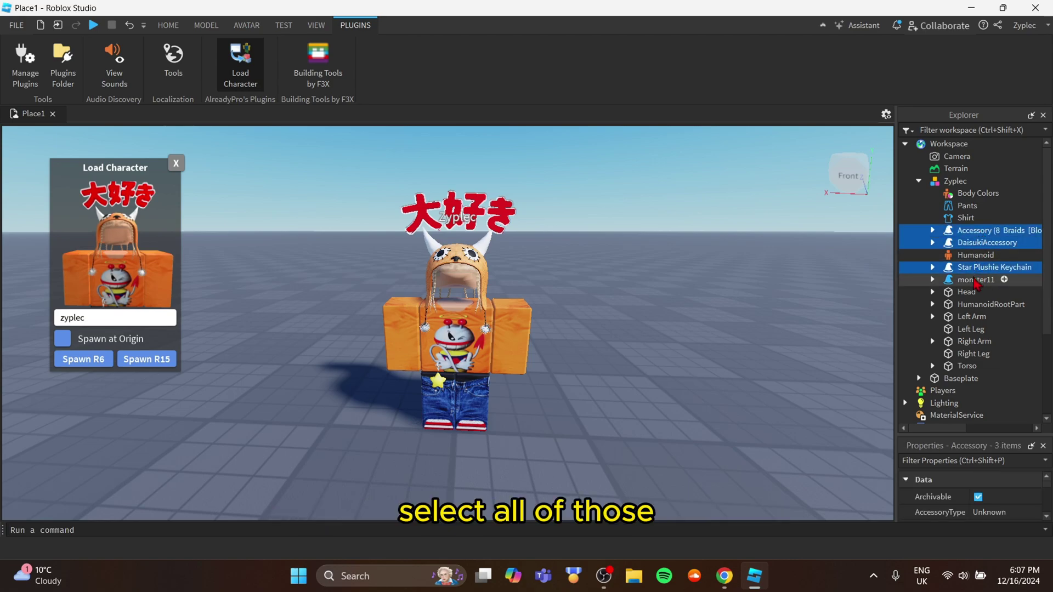
{"action": "right_click", "coordinate": [974, 247]}
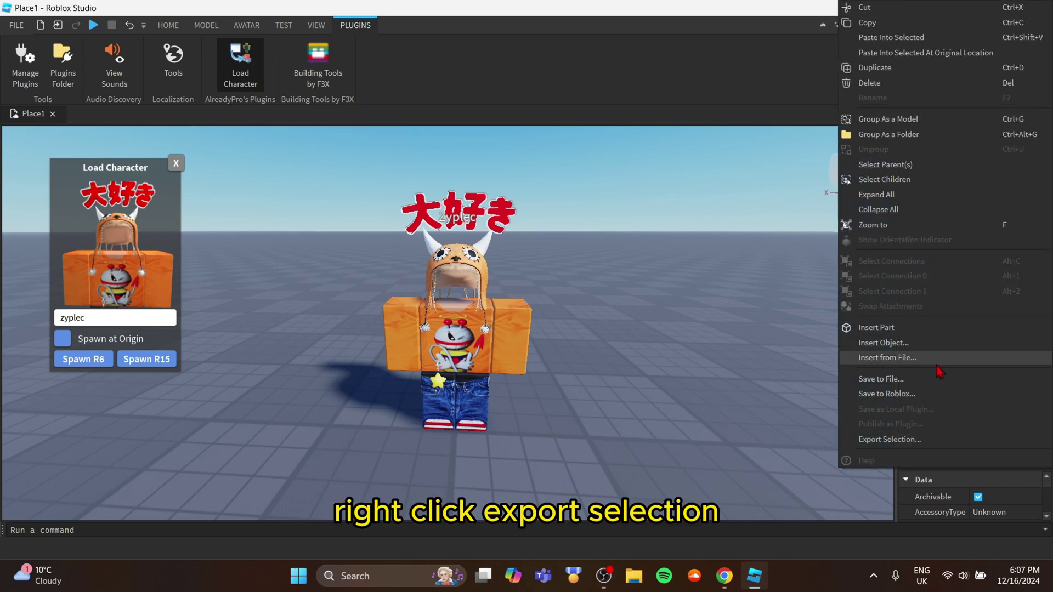
{"action": "left_click", "coordinate": [890, 440]}
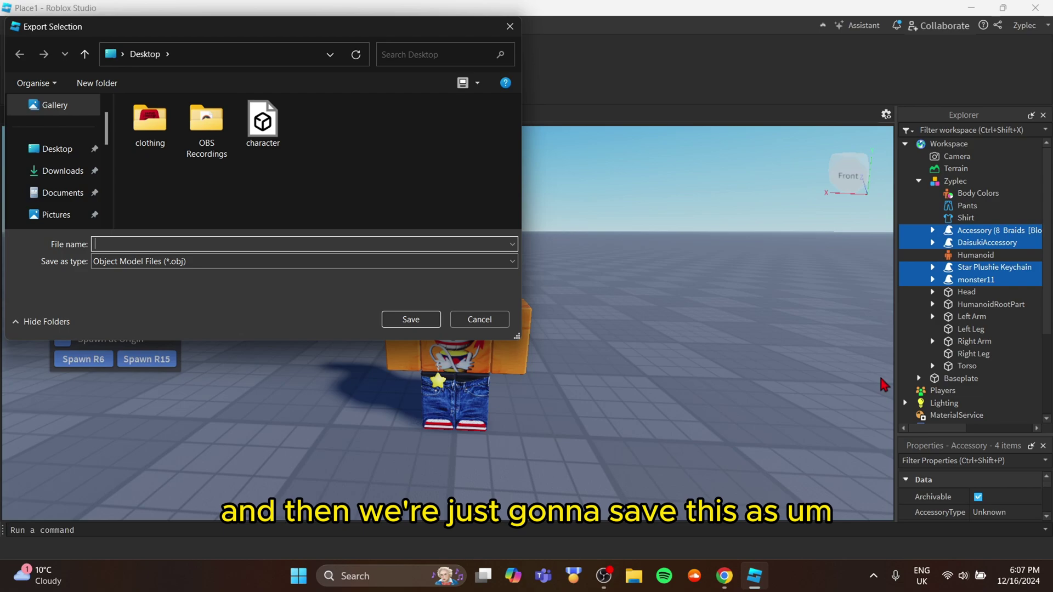
{"action": "type", "text": "character acc"}
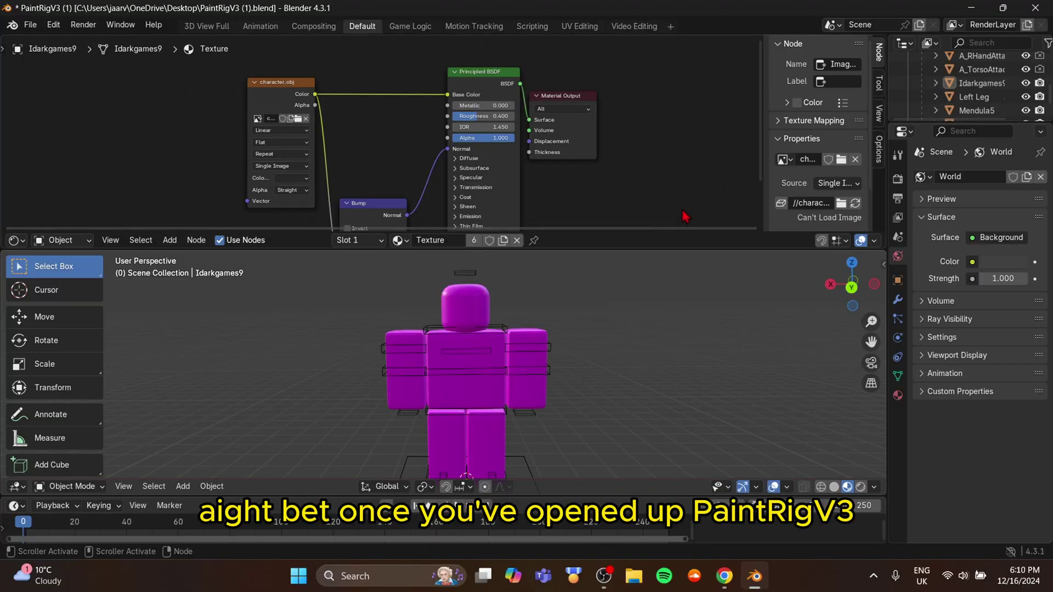
Step: In Blender's PaintRigV3 file, load Handle1_diff.png from the Desktop into the rig material's image texture node
{"action": "left_click", "coordinate": [296, 121]}
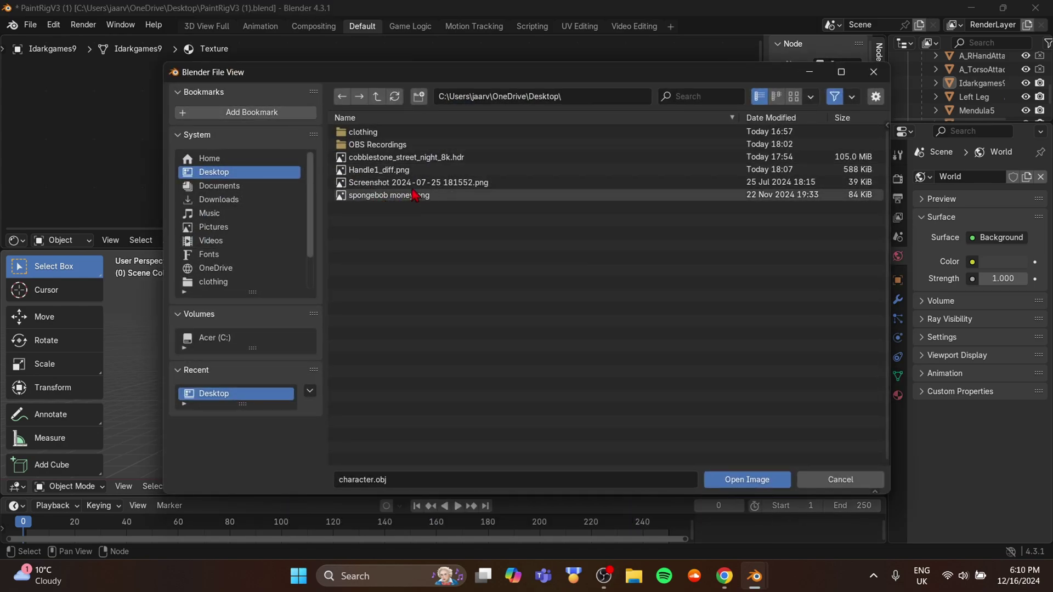
{"action": "left_click", "coordinate": [400, 176]}
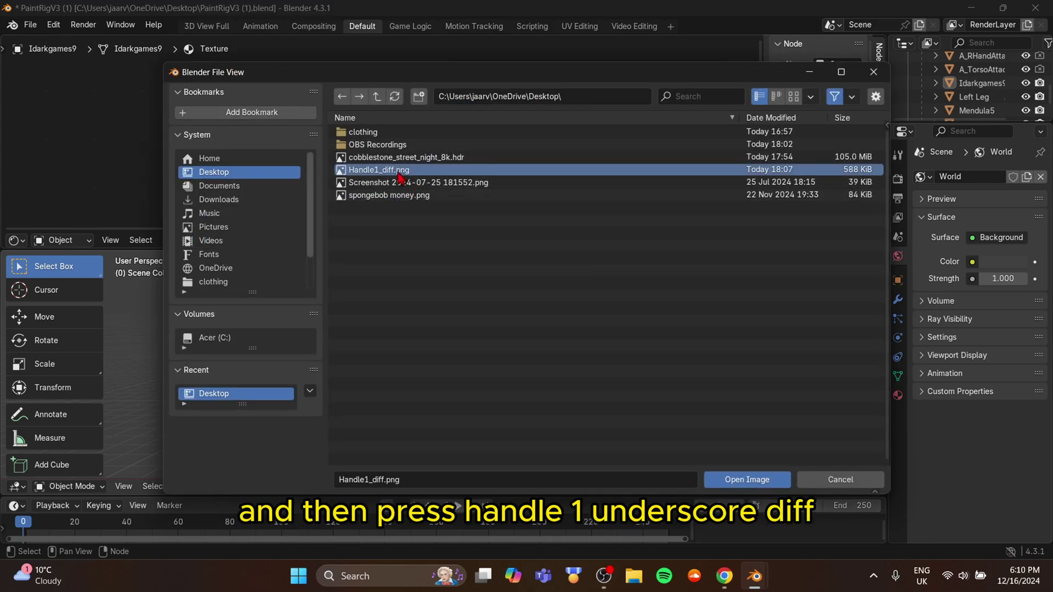
{"action": "left_click", "coordinate": [746, 480]}
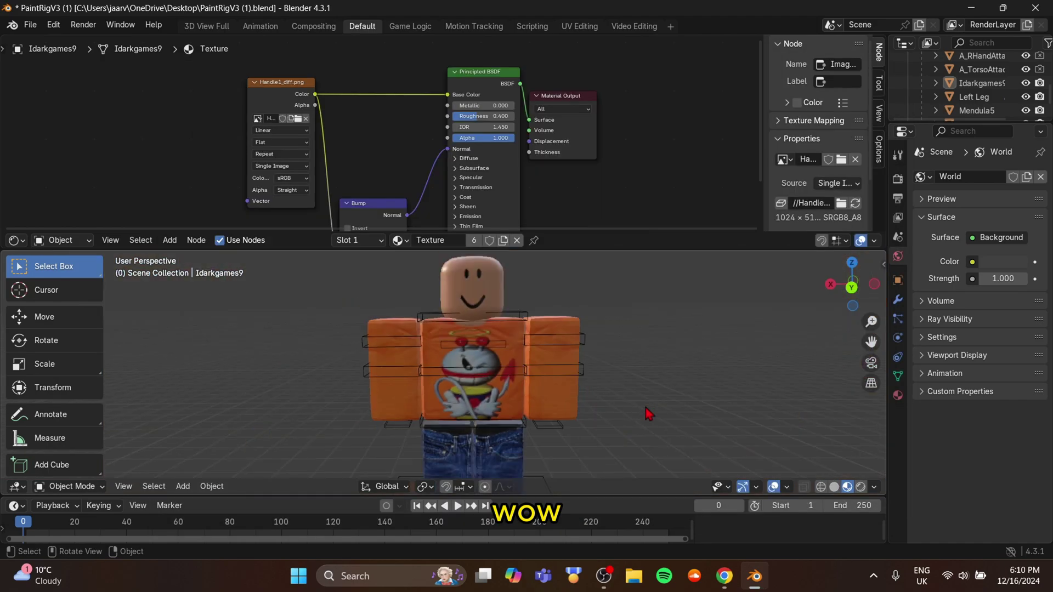
{"action": "mouse_move", "coordinate": [646, 414]}
{"action": "middle_mouse_down"}
{"action": "mouse_move", "coordinate": [667, 399]}
{"action": "mouse_move", "coordinate": [659, 410]}
{"action": "middle_mouse_up"}
{"action": "scroll", "coordinate": [660, 410], "scroll_direction": "up", "scroll_amount": 3}
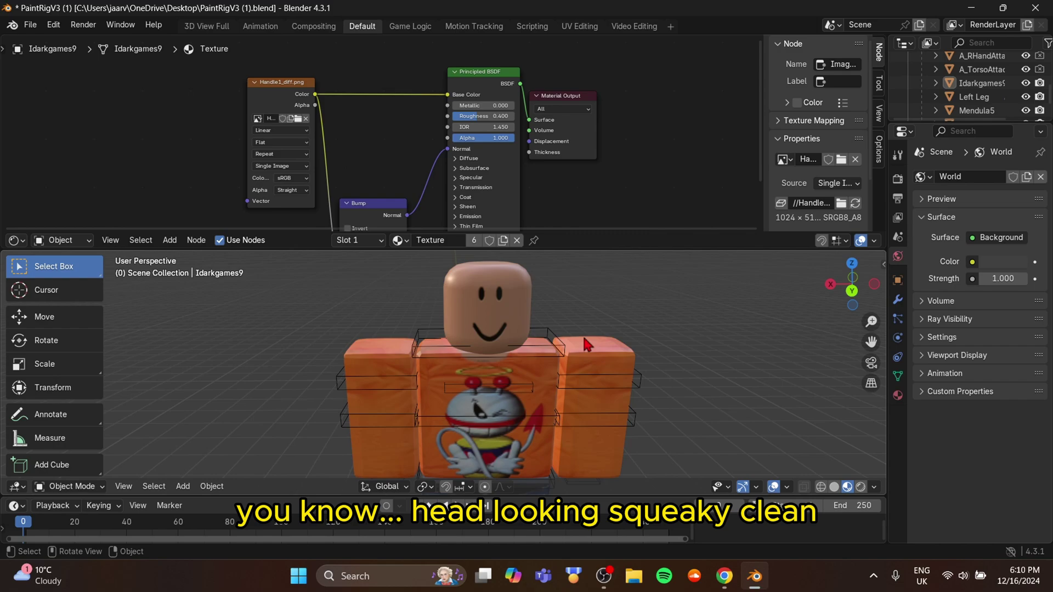
{"action": "scroll", "coordinate": [727, 366], "scroll_direction": "down", "scroll_amount": 6}
{"action": "middle_click_drag", "start_coordinate": [729, 367], "coordinate": [693, 367]}
{"action": "scroll", "coordinate": [718, 351], "scroll_direction": "up", "scroll_amount": 6}
{"action": "scroll", "coordinate": [686, 367], "scroll_direction": "down", "scroll_amount": 3}
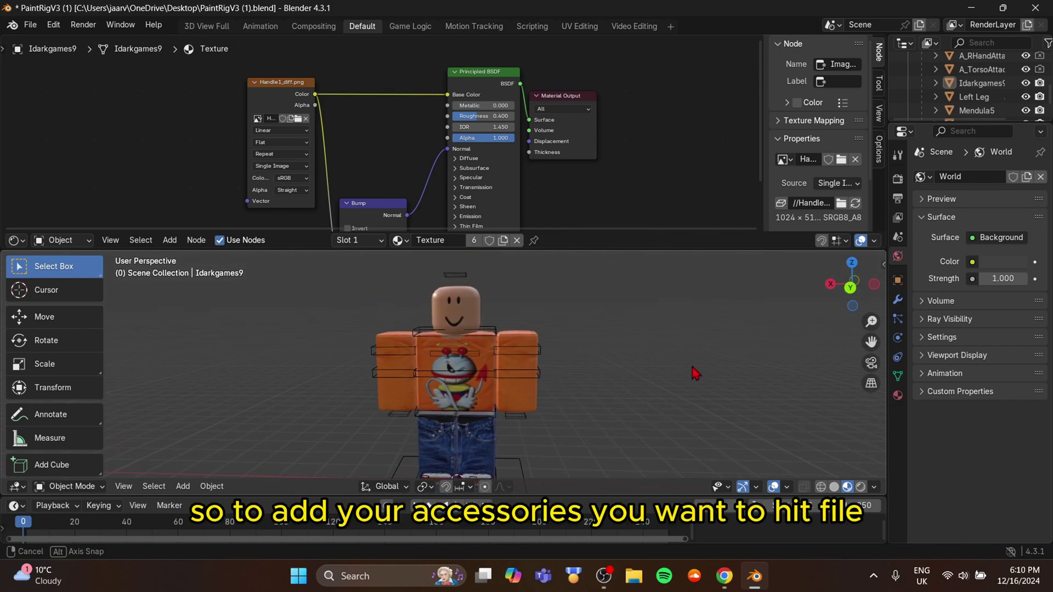
Step: Import "character accessories.obj" from the Desktop into the scene as a Wavefront OBJ
{"action": "left_click", "coordinate": [30, 24]}
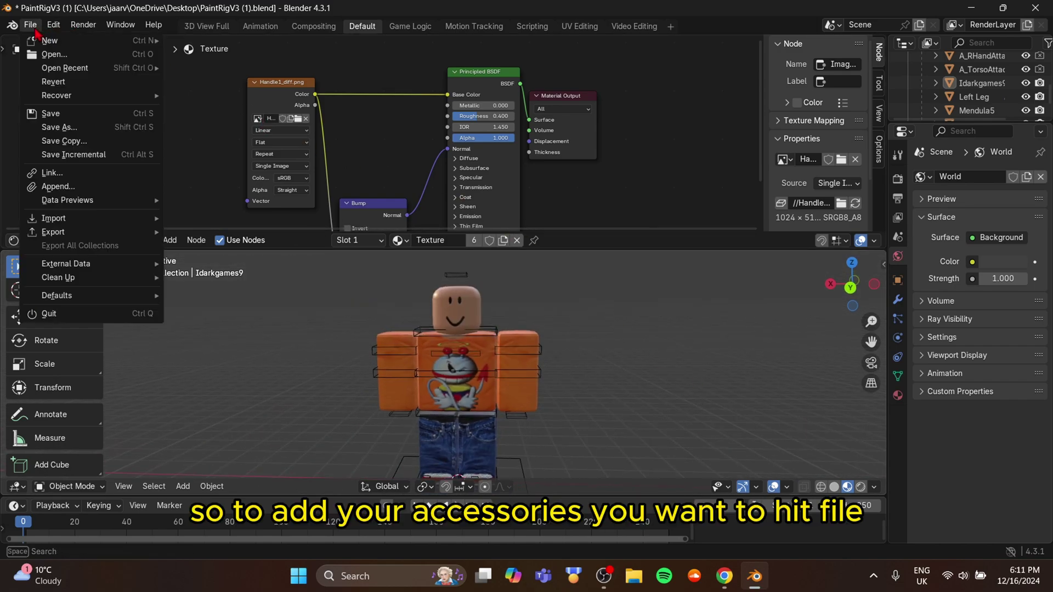
{"action": "mouse_move", "coordinate": [75, 229]}
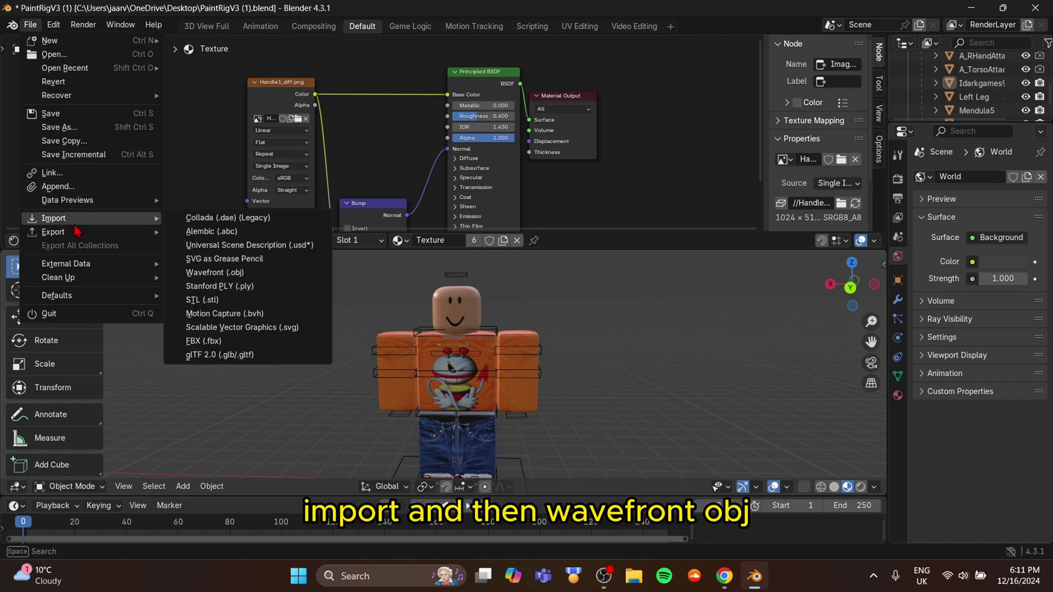
{"action": "left_click", "coordinate": [240, 278]}
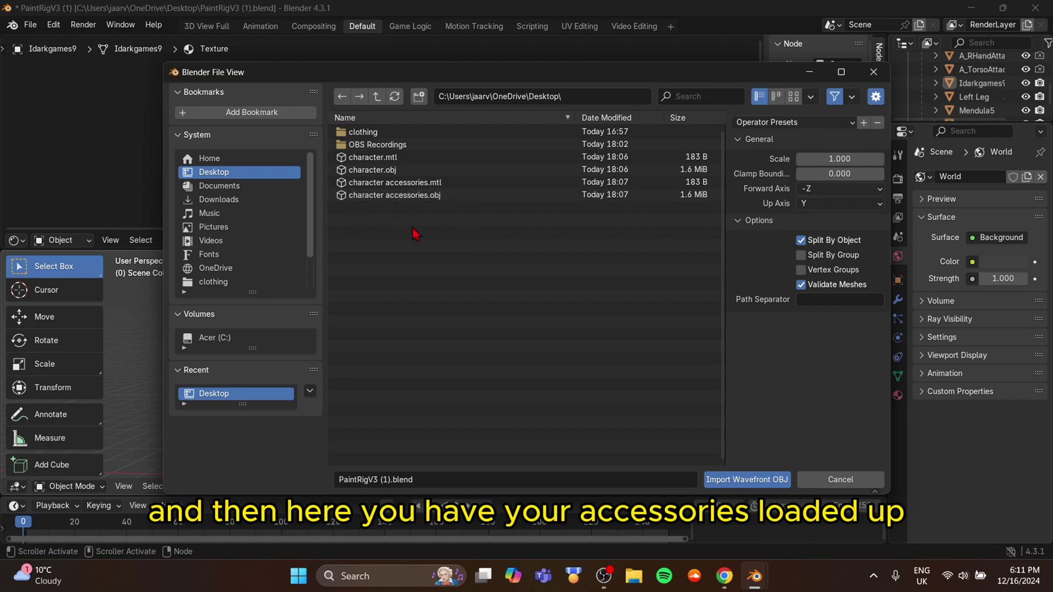
{"action": "left_click", "coordinate": [453, 196]}
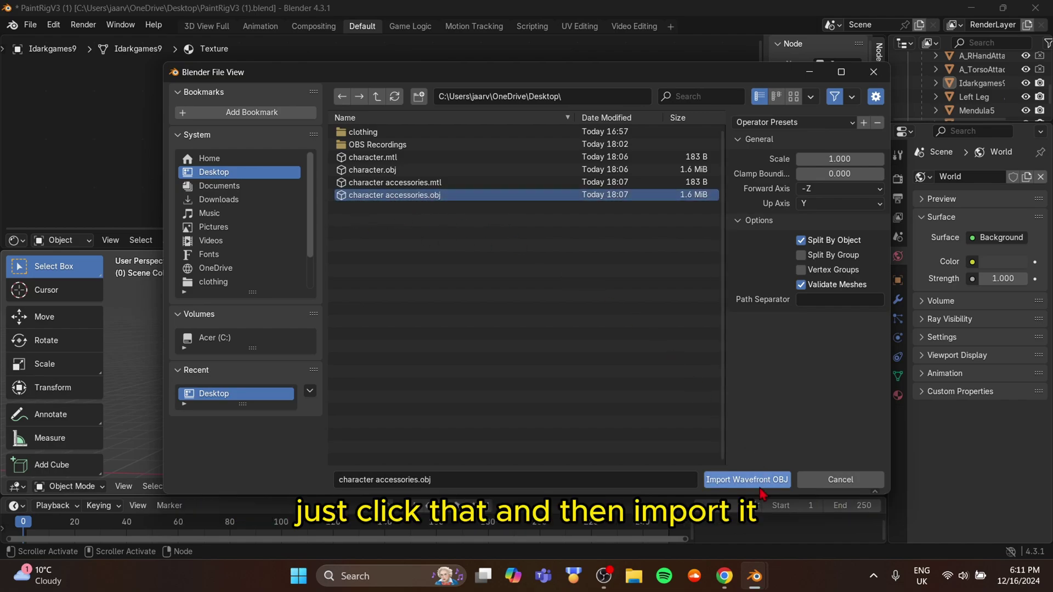
{"action": "left_click", "coordinate": [748, 480]}
{"action": "key", "text": "g"}
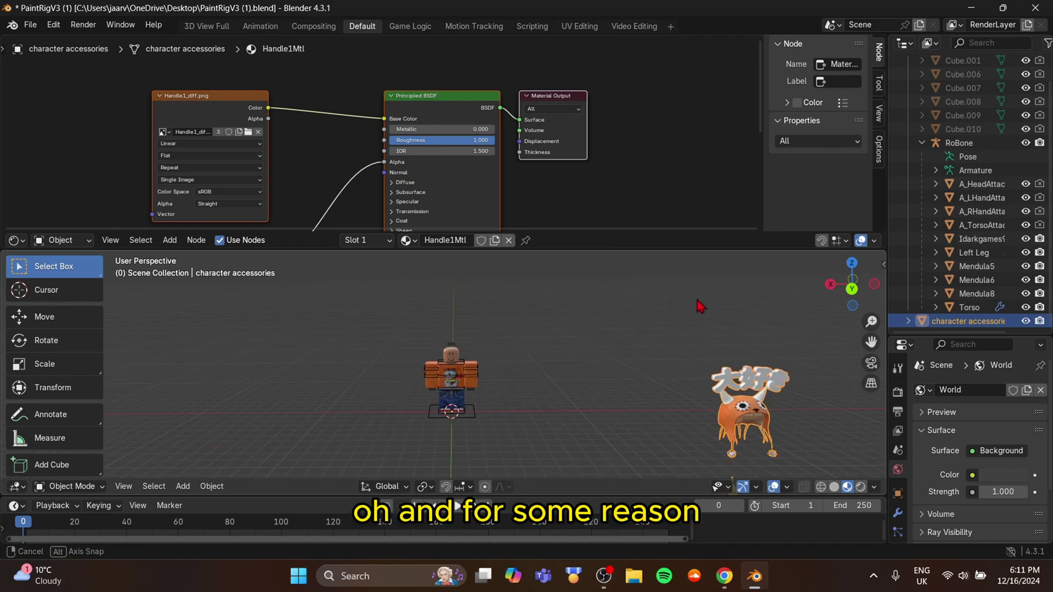
Step: Examine the imported accessories and their placement relative to the character rig
{"action": "middle_click_drag", "start_coordinate": [697, 301], "coordinate": [674, 300]}
{"action": "left_click", "coordinate": [708, 344]}
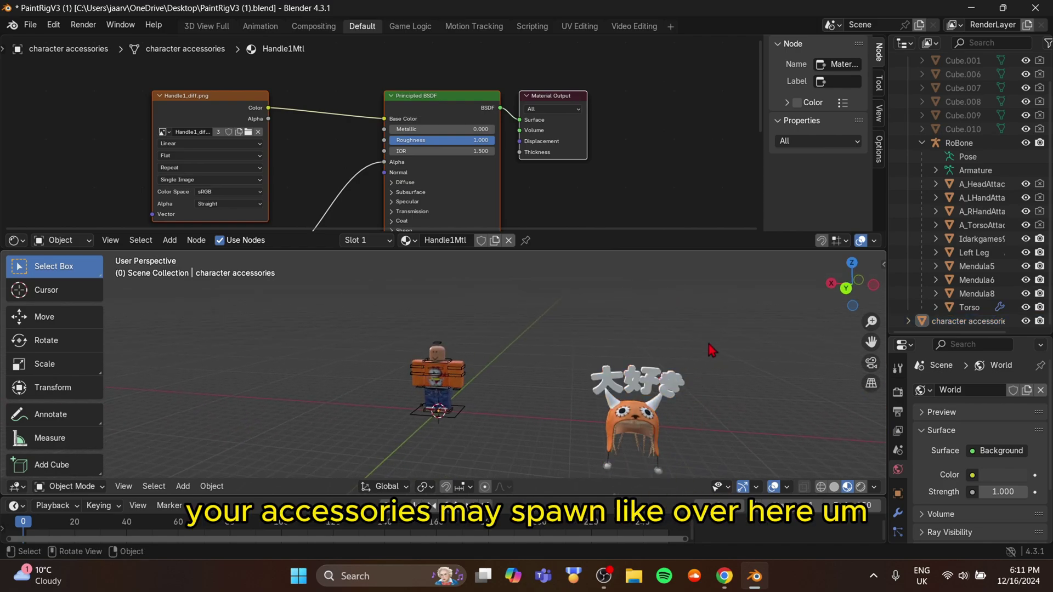
{"action": "left_click", "coordinate": [646, 386]}
{"action": "middle_click_drag", "start_coordinate": [743, 390], "coordinate": [719, 382]}
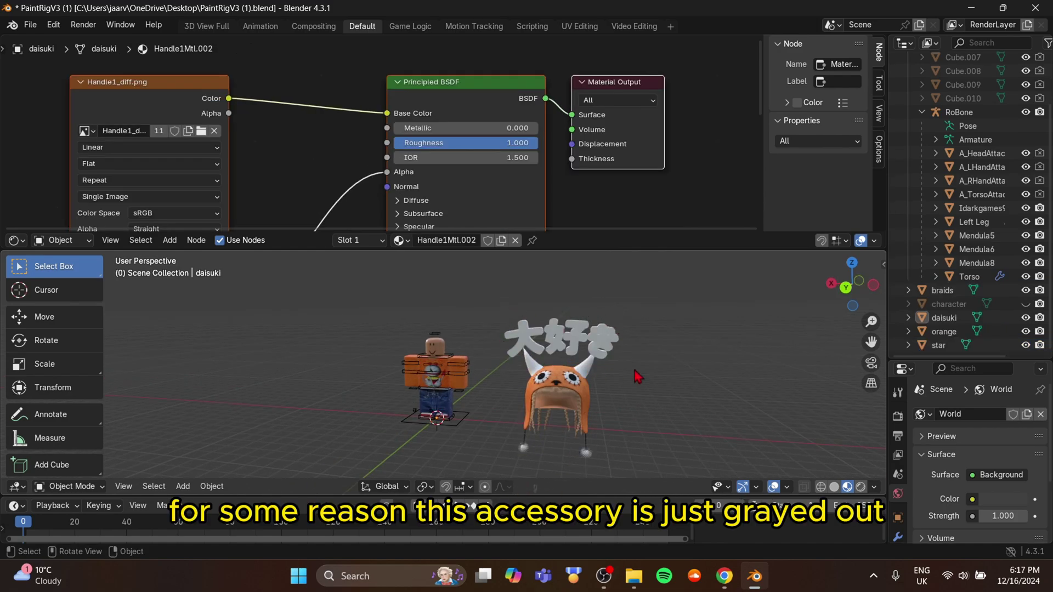
{"action": "mouse_move", "coordinate": [681, 349]}
{"action": "middle_mouse_down"}
{"action": "mouse_move", "coordinate": [658, 350]}
{"action": "mouse_move", "coordinate": [671, 347]}
{"action": "middle_mouse_up"}
{"action": "scroll", "coordinate": [666, 351], "scroll_direction": "up", "scroll_amount": 3}
{"action": "scroll", "coordinate": [665, 350], "scroll_direction": "up", "scroll_amount": 5}
{"action": "scroll", "coordinate": [658, 351], "scroll_direction": "down", "scroll_amount": 5}
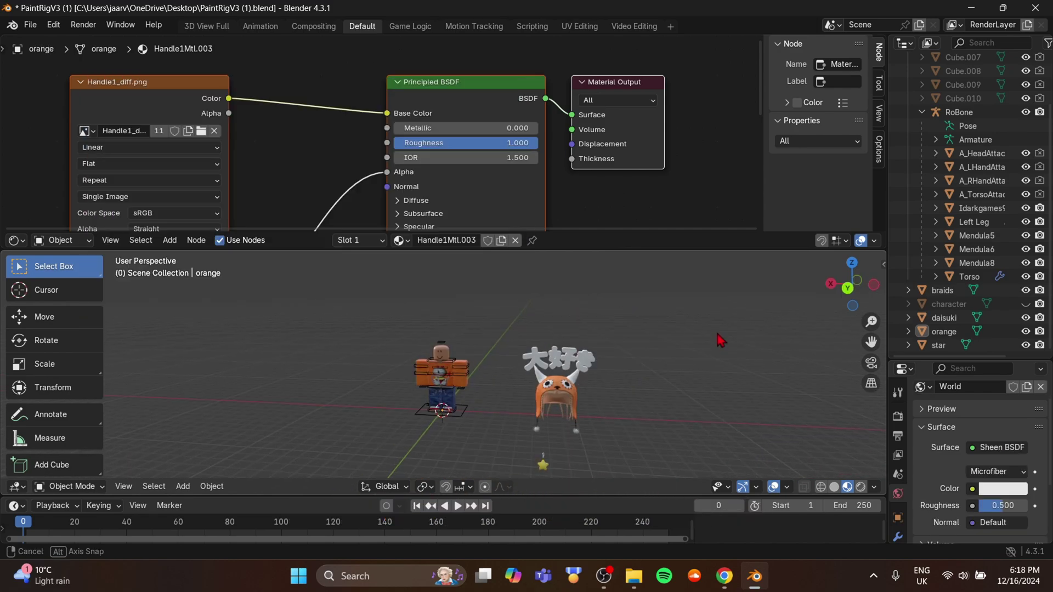
Step: Select the braids, daisuki, orange and star accessories together and move them back along the global Y axis toward the rig's depth
{"action": "middle_click_drag", "start_coordinate": [721, 340], "coordinate": [722, 338]}
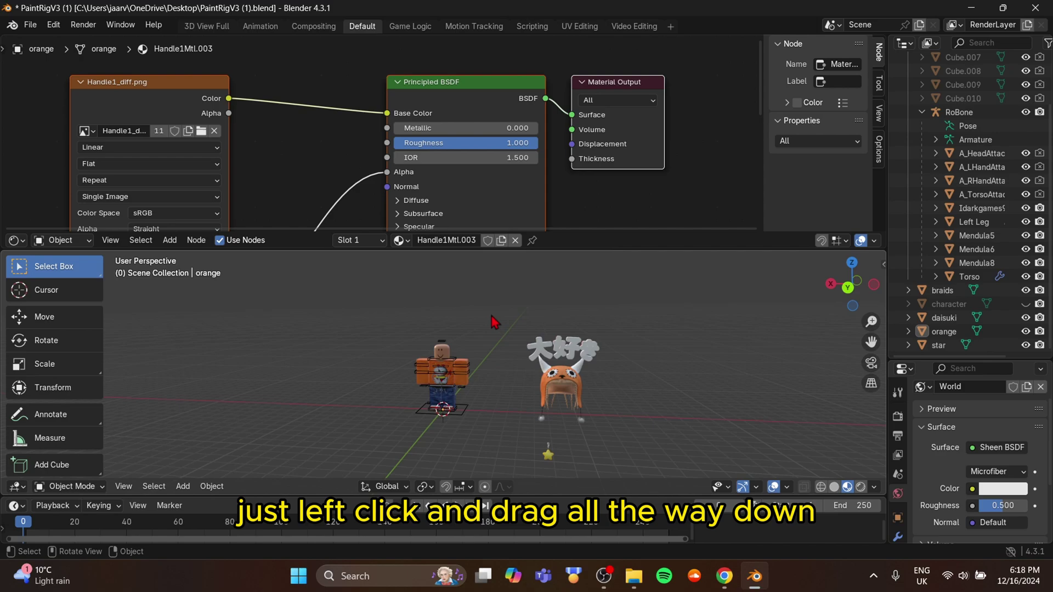
{"action": "left_click_drag", "start_coordinate": [517, 340], "coordinate": [656, 492]}
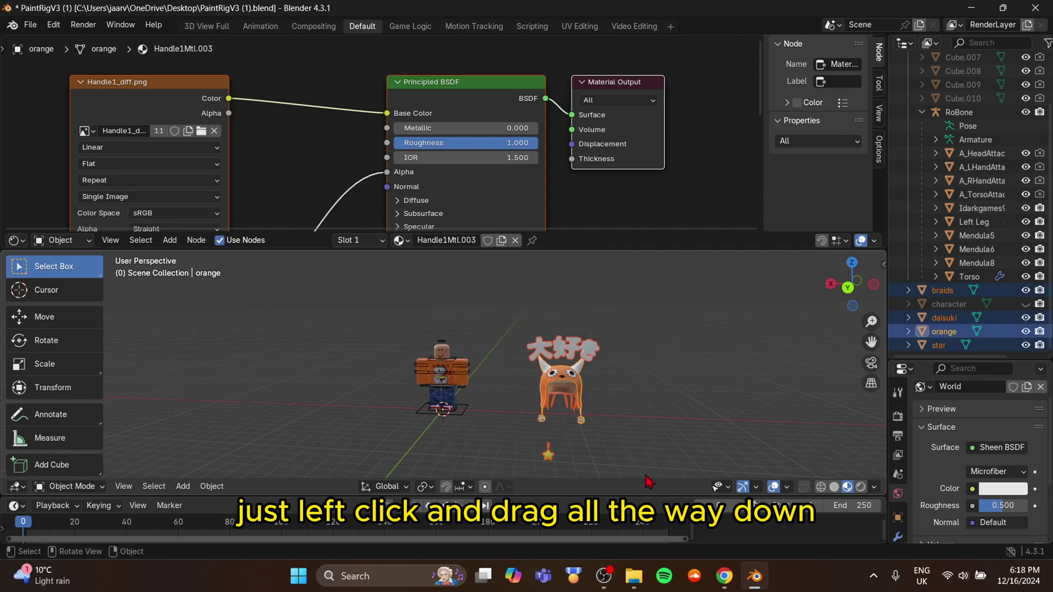
{"action": "key", "text": "g"}
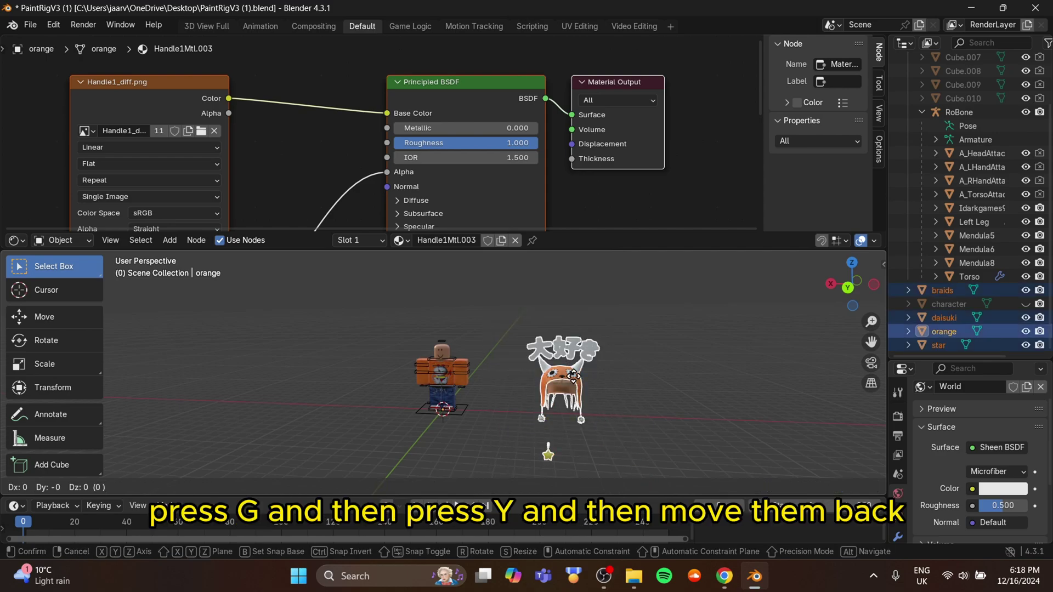
{"action": "key", "text": "y"}
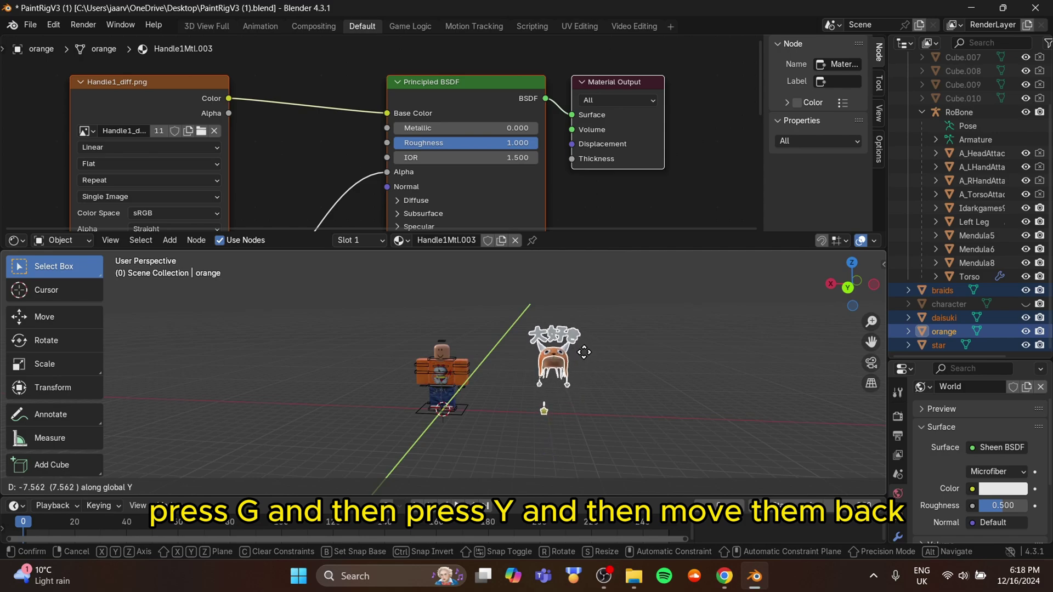
{"action": "left_click", "coordinate": [587, 348]}
Step: Move the selected accessories along the global X axis until they line up with the rig's head
{"action": "key", "text": "g"}
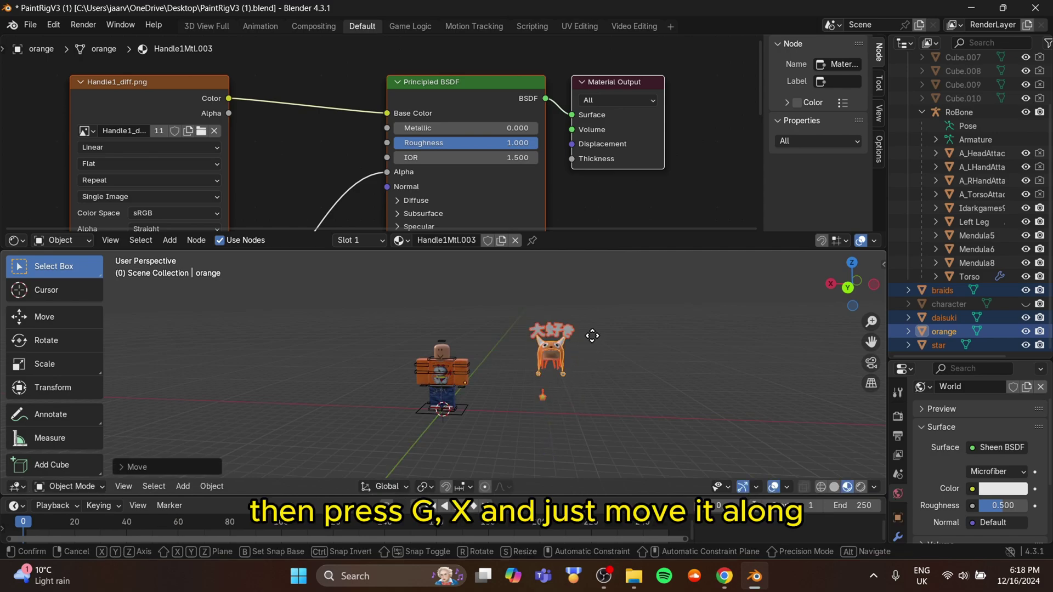
{"action": "key", "text": "x"}
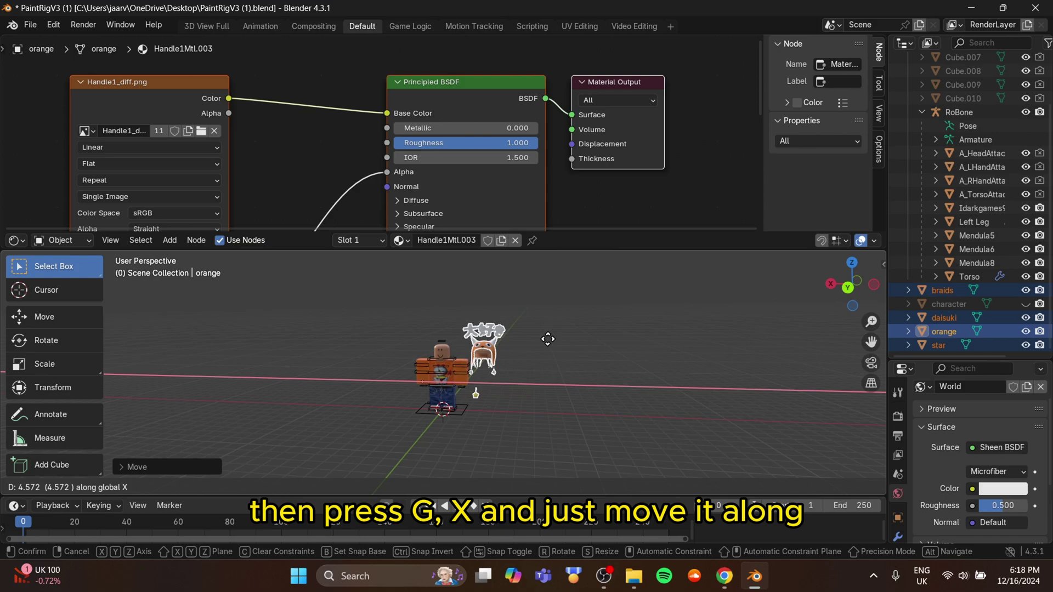
{"action": "left_click", "coordinate": [521, 341]}
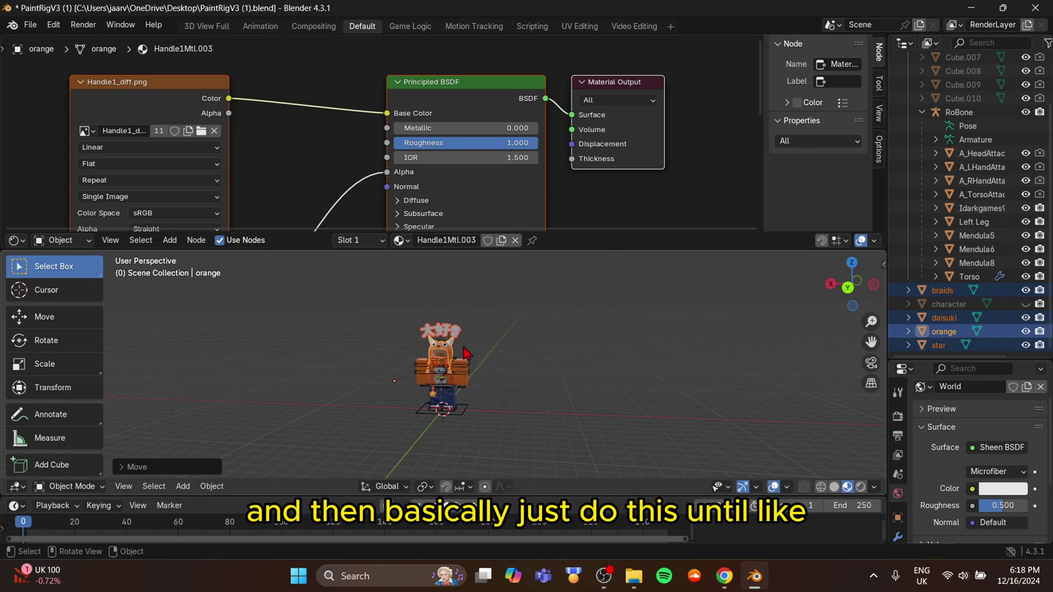
Step: Move the selected accessories along the global Y axis until their depth matches the rig's head and body
{"action": "scroll", "coordinate": [522, 346], "scroll_direction": "up", "scroll_amount": 2}
{"action": "middle_click_drag", "start_coordinate": [522, 346], "coordinate": [553, 369]}
{"action": "scroll", "coordinate": [571, 362], "scroll_direction": "up", "scroll_amount": 1}
{"action": "key", "text": "g"}
{"action": "key", "text": "y"}
{"action": "left_click", "coordinate": [600, 357]}
Step: Enlarge the 3D viewport and fine-tune the selected accessories along the global X axis to centre them on the rig's head
{"action": "scroll", "coordinate": [599, 358], "scroll_direction": "up", "scroll_amount": 3}
{"action": "scroll", "coordinate": [559, 364], "scroll_direction": "down", "scroll_amount": 1}
{"action": "left_click_drag", "start_coordinate": [654, 249], "coordinate": [657, 161]}
{"action": "key", "text": "g"}
{"action": "key", "text": "x"}
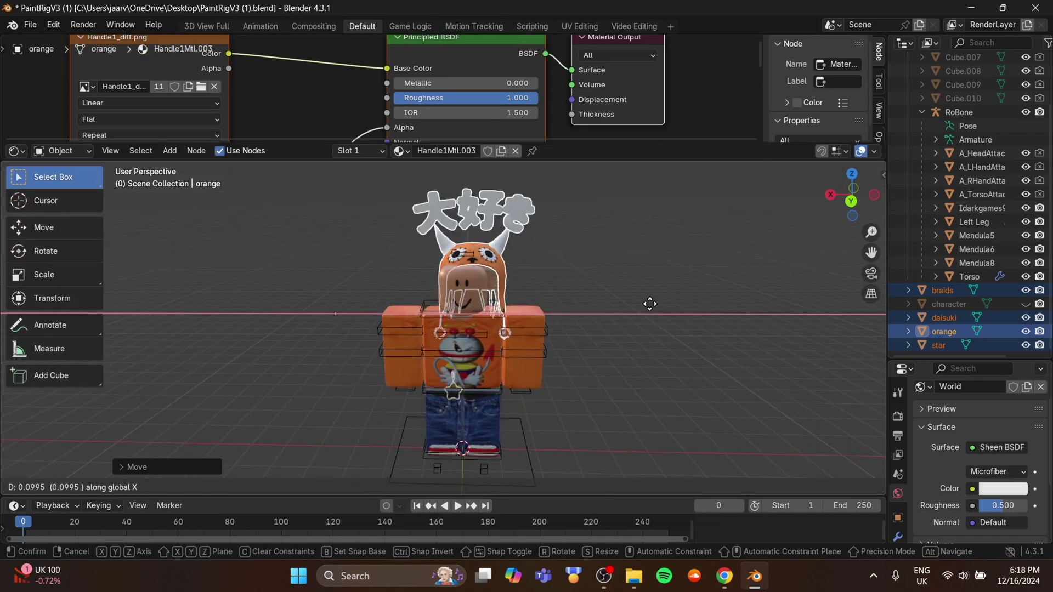
{"action": "left_click", "coordinate": [639, 307]}
{"action": "middle_click_drag", "start_coordinate": [609, 312], "coordinate": [663, 305]}
{"action": "key", "text": "g"}
{"action": "key", "text": "x"}
{"action": "left_click", "coordinate": [515, 301]}
Step: Adjust the accessories' depth along the global Y axis so the hat fits around the head, and clear the selection
{"action": "key", "text": "g"}
{"action": "key", "text": "y"}
{"action": "left_click", "coordinate": [578, 287]}
{"action": "left_click", "coordinate": [588, 287]}
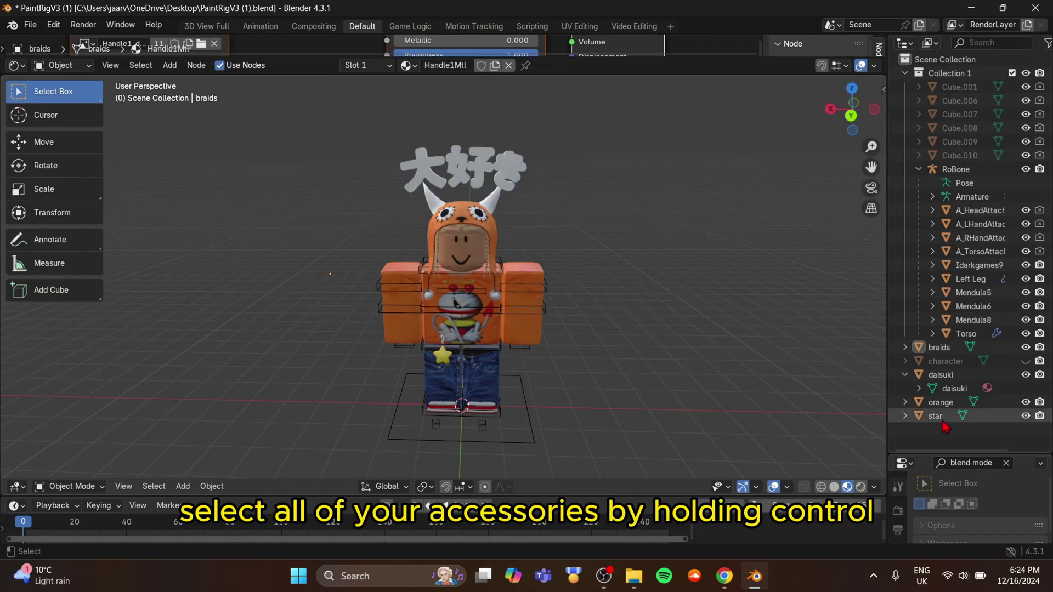
Step: Parent the star, orange, daisuki and braids accessories to A_HeadAttachments using the Object parenting option
{"action": "left_click", "coordinate": [940, 415], "text": "ctrl"}
{"action": "left_click", "coordinate": [941, 402], "text": "ctrl"}
{"action": "left_click", "coordinate": [941, 375], "text": "ctrl"}
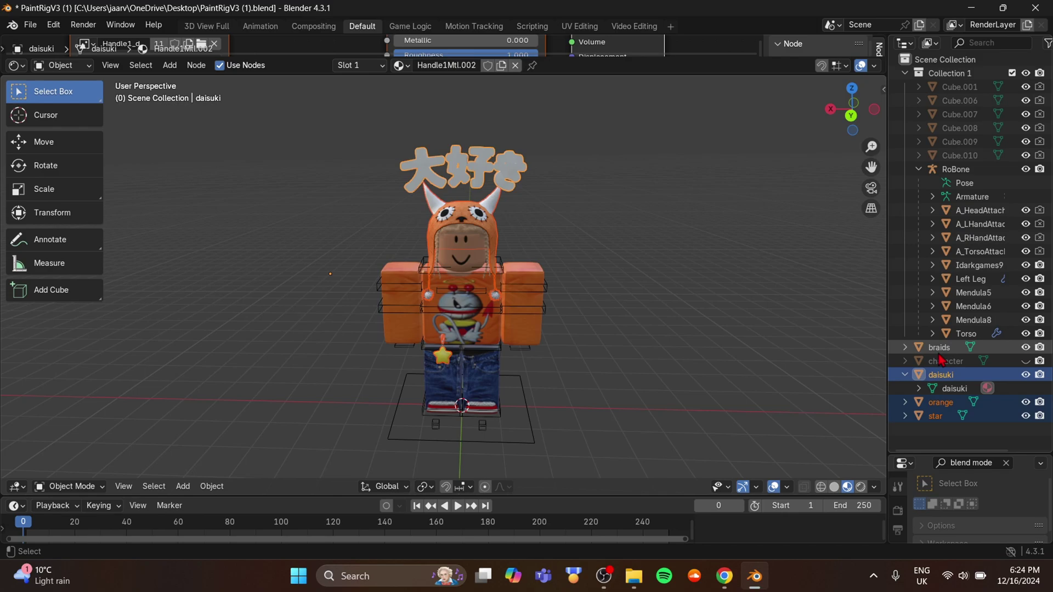
{"action": "left_click", "coordinate": [939, 347], "text": "ctrl"}
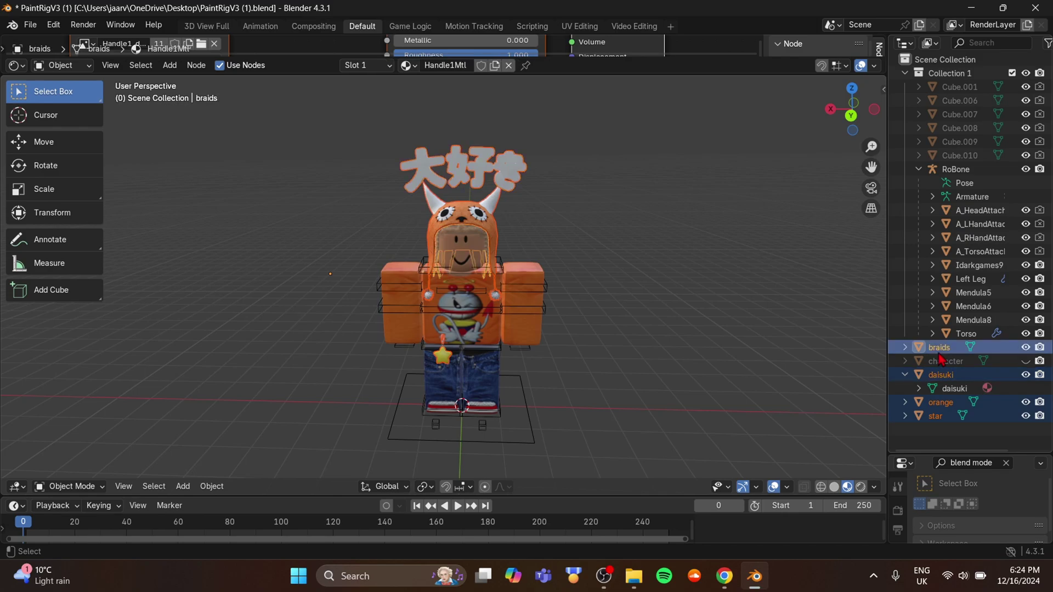
{"action": "left_click", "coordinate": [976, 211], "text": "ctrl"}
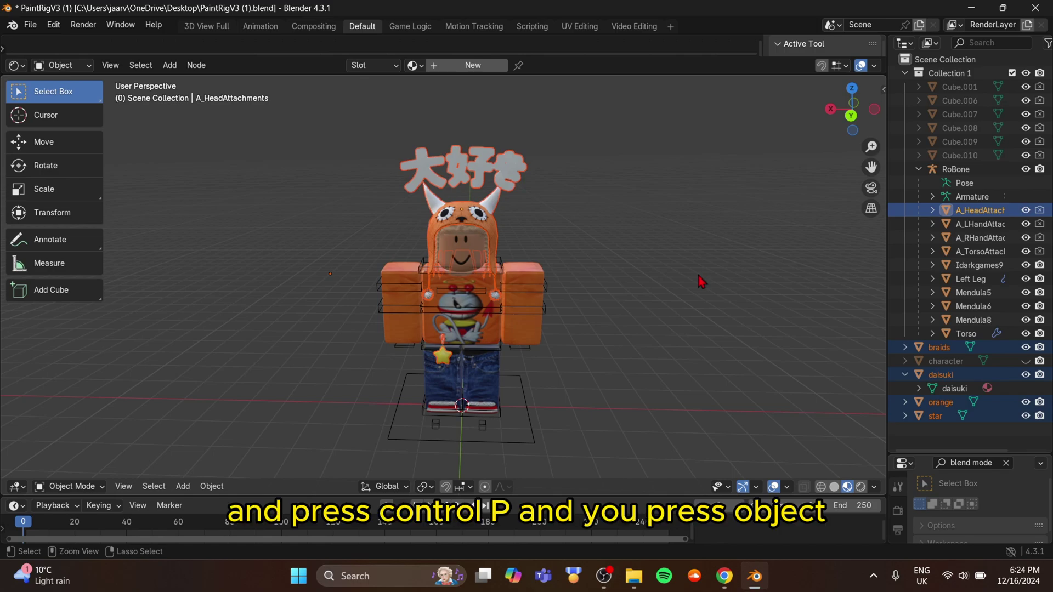
{"action": "key", "text": "ctrl+p"}
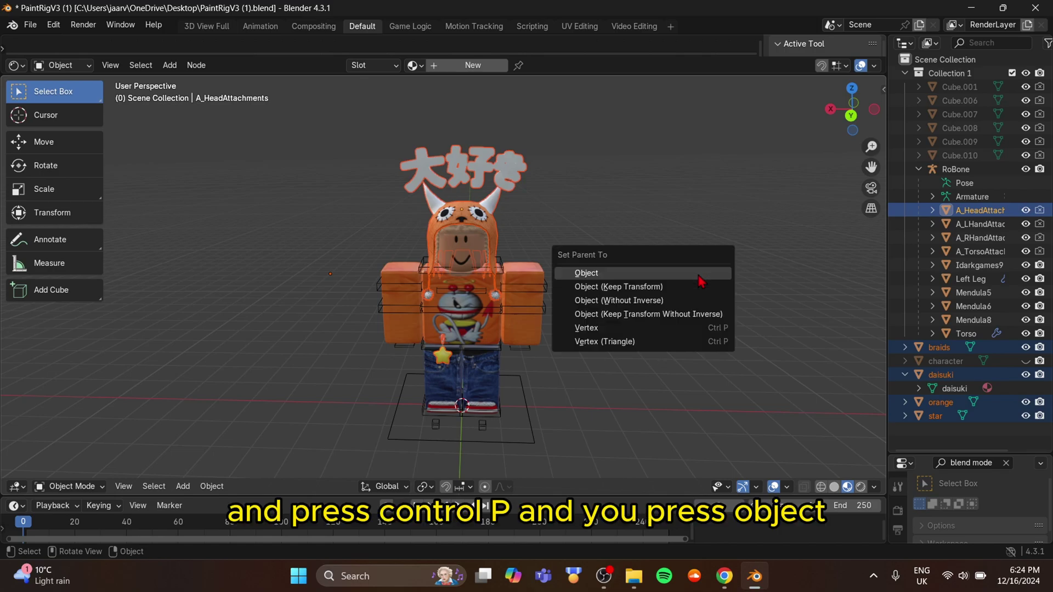
{"action": "left_click", "coordinate": [699, 277]}
{"action": "middle_click_drag", "start_coordinate": [649, 244], "coordinate": [683, 243]}
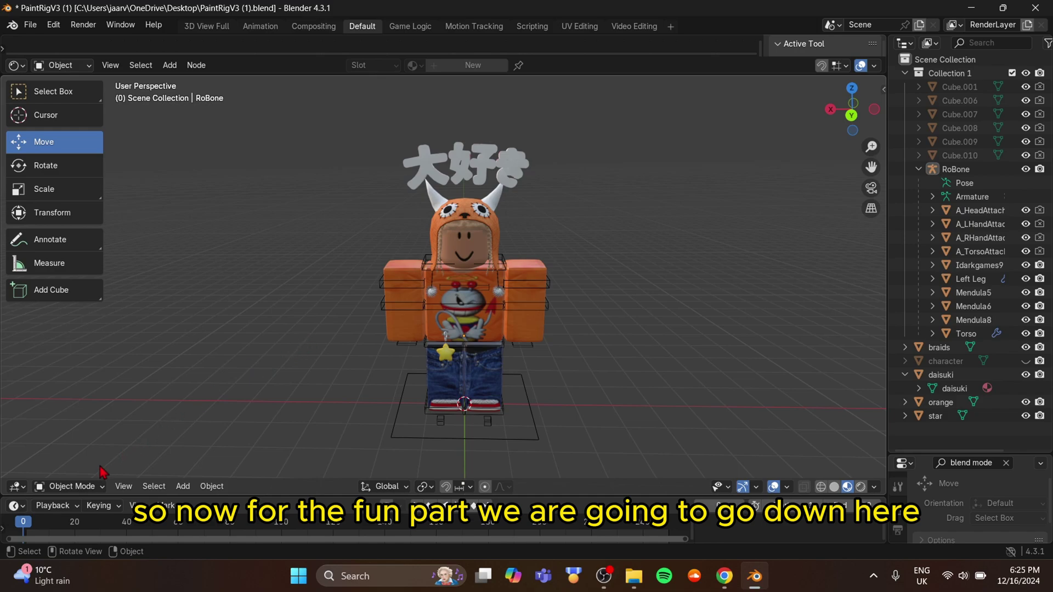
Step: Switch the RoBone armature from Object Mode to Pose Mode
{"action": "left_click", "coordinate": [84, 485]}
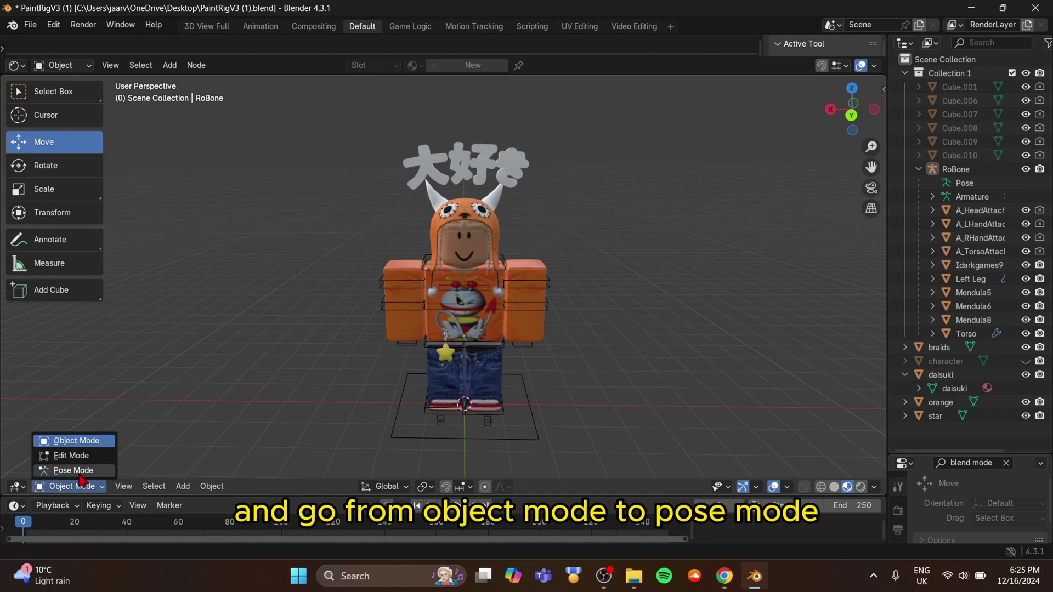
{"action": "left_click", "coordinate": [77, 471]}
{"action": "scroll", "coordinate": [457, 311], "scroll_direction": "up", "scroll_amount": 2}
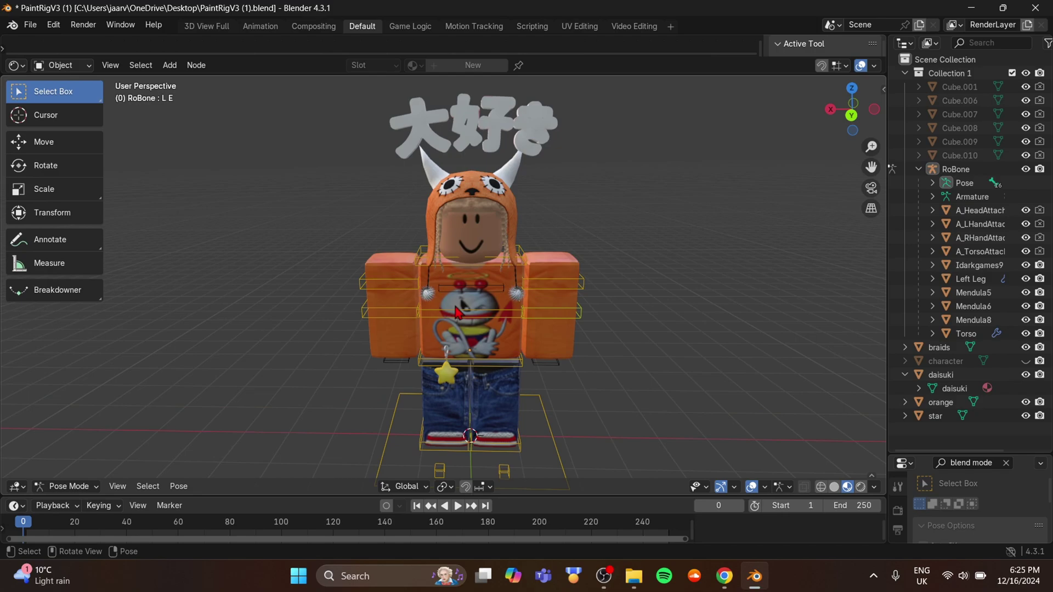
{"action": "scroll", "coordinate": [602, 294], "scroll_direction": "down", "scroll_amount": 2}
{"action": "scroll", "coordinate": [597, 320], "scroll_direction": "up", "scroll_amount": 2}
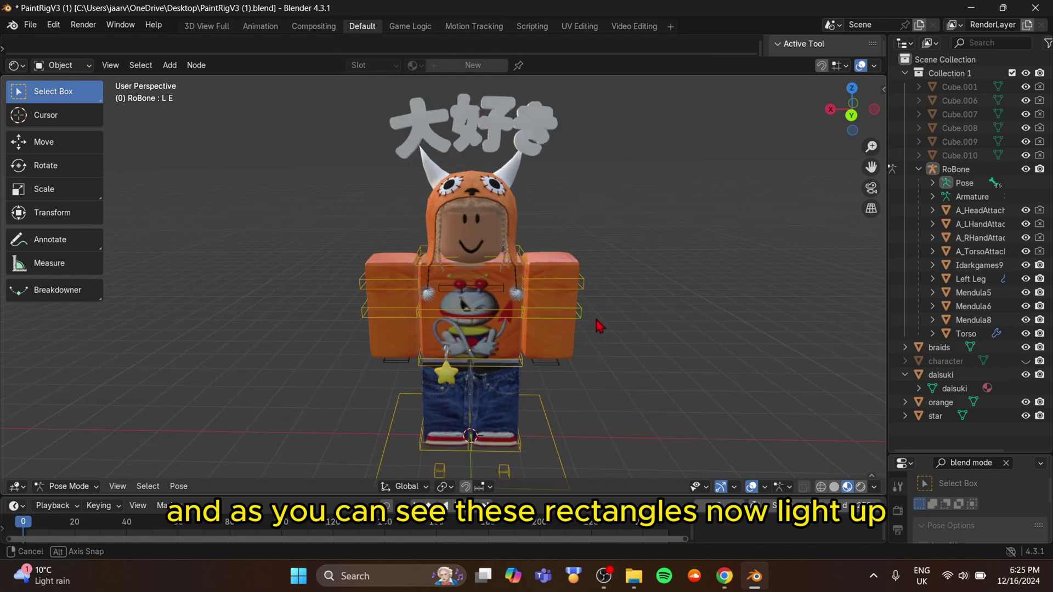
Step: Try rotating the rig's right upper arm bone with the Rotate tool, and undo the rotations
{"action": "left_click", "coordinate": [406, 277]}
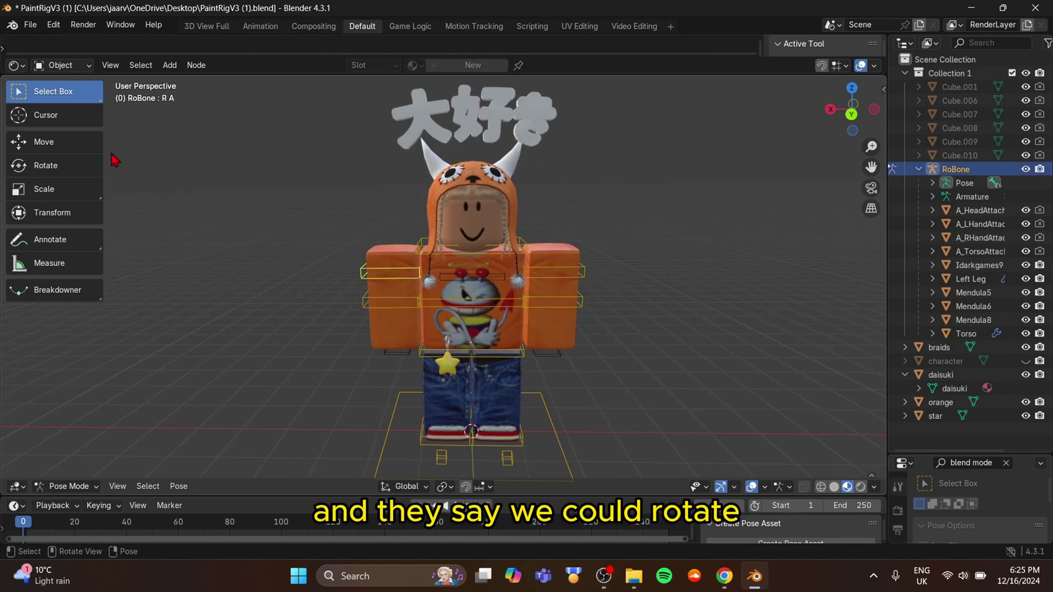
{"action": "left_click", "coordinate": [83, 165]}
{"action": "left_click_drag", "start_coordinate": [387, 277], "coordinate": [338, 328]}
{"action": "key", "text": "ctrl+z"}
{"action": "left_click_drag", "start_coordinate": [439, 235], "coordinate": [442, 292]}
{"action": "key", "text": "ctrl+z"}
Step: Rotate the right elbow bone (R E) to bend the rig's right forearm
{"action": "left_click", "coordinate": [387, 303]}
{"action": "left_click_drag", "start_coordinate": [387, 310], "coordinate": [409, 291]}
{"action": "key", "text": "ctrl+z"}
{"action": "left_click_drag", "start_coordinate": [388, 324], "coordinate": [347, 329]}
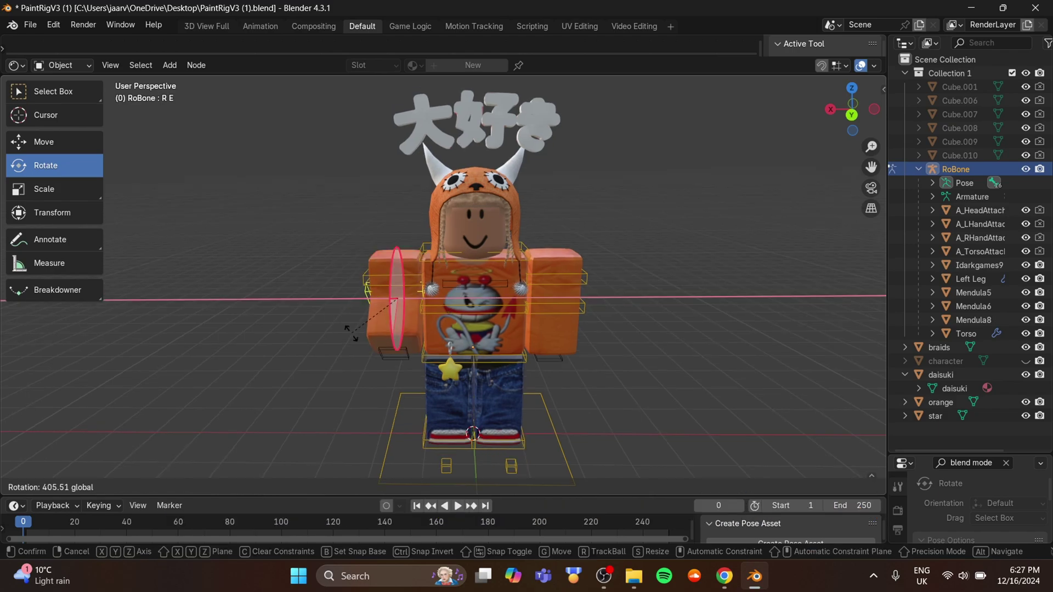
{"action": "left_click_drag", "start_coordinate": [392, 242], "coordinate": [369, 247]}
Step: Rotate the right upper arm bone (R A) so the arm angles away from the torso
{"action": "left_click", "coordinate": [395, 274]}
{"action": "left_click_drag", "start_coordinate": [378, 286], "coordinate": [421, 279]}
{"action": "left_click_drag", "start_coordinate": [391, 278], "coordinate": [384, 299]}
{"action": "left_click", "coordinate": [44, 142]}
{"action": "left_click", "coordinate": [46, 165]}
Step: Rotate the left upper arm bone to swing the rig's left arm into a pose
{"action": "left_click", "coordinate": [384, 307]}
{"action": "left_click", "coordinate": [554, 308]}
{"action": "left_click", "coordinate": [556, 278]}
{"action": "left_click_drag", "start_coordinate": [559, 285], "coordinate": [573, 285]}
{"action": "left_click_drag", "start_coordinate": [571, 296], "coordinate": [572, 301]}
Step: Adjust the control in front of the right leg and rotate the right leg bone (R L) to turn the leg outward
{"action": "left_click", "coordinate": [446, 466]}
{"action": "middle_click_drag", "start_coordinate": [600, 379], "coordinate": [599, 355]}
{"action": "scroll", "coordinate": [599, 355], "scroll_direction": "up", "scroll_amount": 2}
{"action": "left_click", "coordinate": [447, 419]}
{"action": "left_click_drag", "start_coordinate": [447, 416], "coordinate": [437, 402]}
{"action": "middle_click_drag", "start_coordinate": [437, 401], "coordinate": [425, 402]}
{"action": "left_click", "coordinate": [414, 285]}
{"action": "left_click_drag", "start_coordinate": [425, 296], "coordinate": [406, 290]}
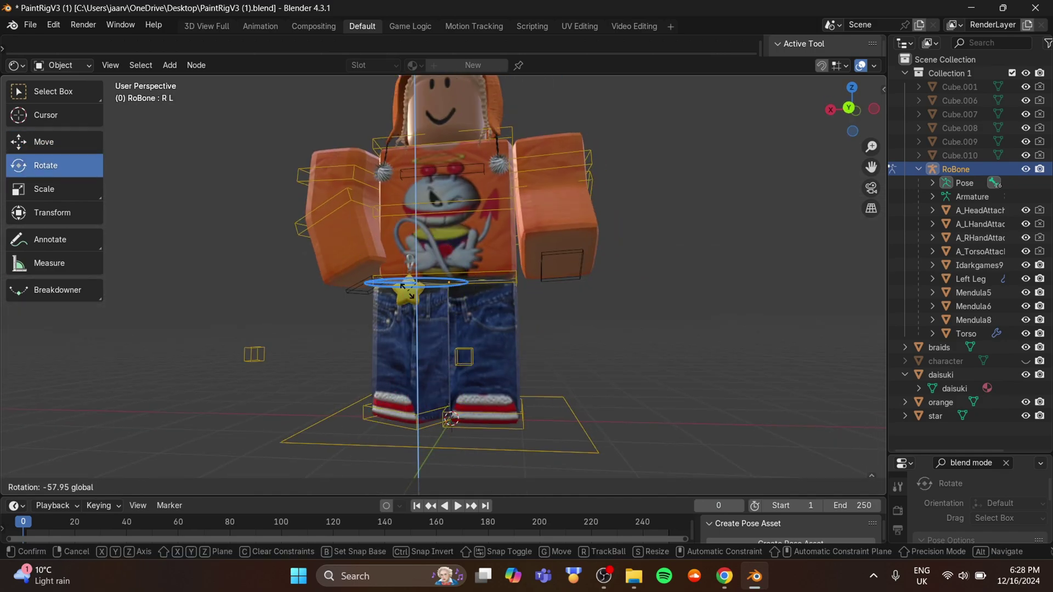
{"action": "middle_click_drag", "start_coordinate": [417, 318], "coordinate": [418, 330]}
{"action": "scroll", "coordinate": [425, 340], "scroll_direction": "down", "scroll_amount": 2}
{"action": "left_click_drag", "start_coordinate": [423, 329], "coordinate": [426, 343]}
Step: Try tilting the whole character by rotating the Base bone, and undo the latest pose changes
{"action": "left_click", "coordinate": [466, 328]}
{"action": "left_click", "coordinate": [489, 426]}
{"action": "middle_click_drag", "start_coordinate": [493, 434], "coordinate": [482, 433]}
{"action": "left_click", "coordinate": [483, 455]}
{"action": "left_click_drag", "start_coordinate": [466, 425], "coordinate": [457, 423]}
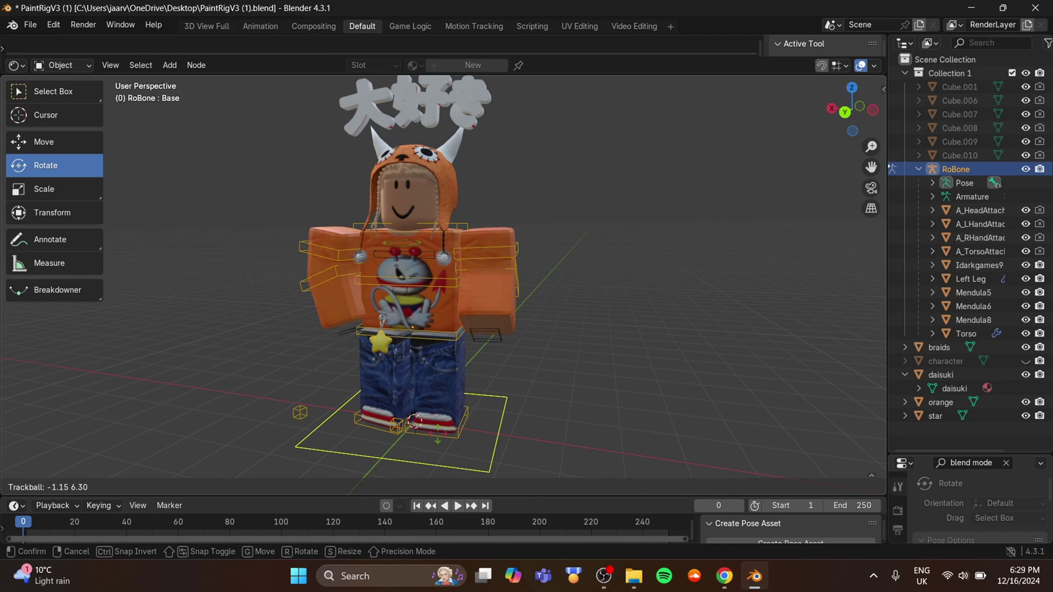
{"action": "left_click", "coordinate": [439, 277]}
{"action": "key", "text": "ctrl+z"}
{"action": "key", "text": "ctrl+z"}
{"action": "key", "text": "ctrl+z"}
{"action": "key", "text": "ctrl+z"}
Step: Try rotating the bone at the top of the torso and the right elbow bone, and undo these pose changes
{"action": "middle_click_drag", "start_coordinate": [658, 351], "coordinate": [679, 351]}
{"action": "left_click", "coordinate": [476, 234]}
{"action": "left_click_drag", "start_coordinate": [476, 233], "coordinate": [476, 222]}
{"action": "key", "text": "ctrl+z"}
{"action": "left_click", "coordinate": [379, 285]}
{"action": "left_click_drag", "start_coordinate": [384, 286], "coordinate": [384, 211]}
{"action": "left_click", "coordinate": [379, 255]}
{"action": "key", "text": "ctrl+z"}
{"action": "key", "text": "ctrl+z"}
{"action": "key", "text": "ctrl+z"}
{"action": "key", "text": "ctrl+z"}
{"action": "key", "text": "ctrl+z"}
{"action": "key", "text": "ctrl+z"}
{"action": "middle_click_drag", "start_coordinate": [608, 199], "coordinate": [608, 213]}
{"action": "key", "text": "ctrl+z"}
{"action": "key", "text": "ctrl+z"}
{"action": "middle_click_drag", "start_coordinate": [633, 281], "coordinate": [633, 271]}
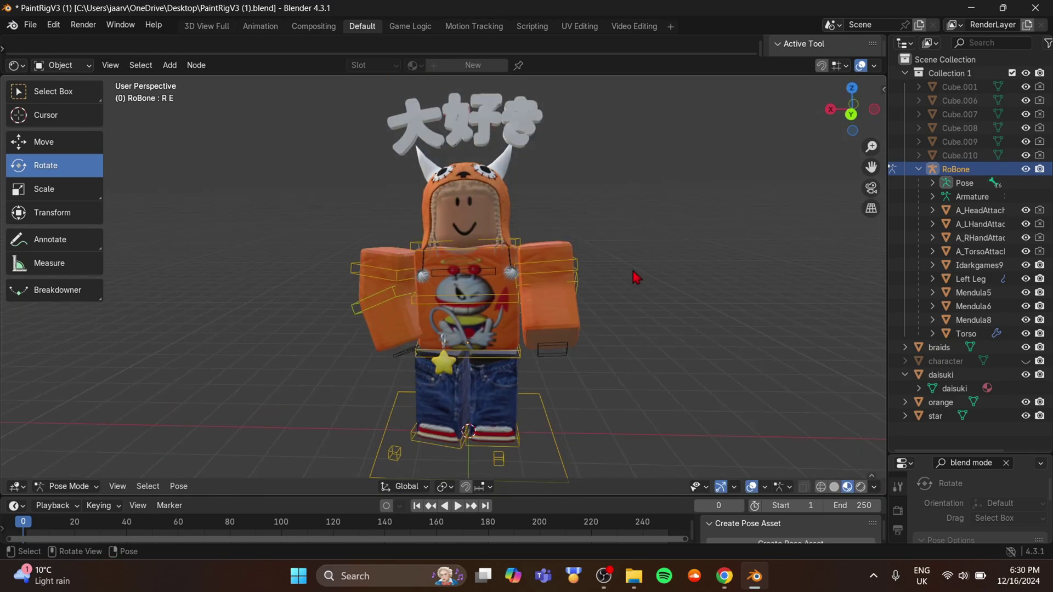
Step: Add a Shading workspace from the Sculpting category and set its shader editor to the World shader type
{"action": "scroll", "coordinate": [762, 454], "scroll_direction": "down", "scroll_amount": 2}
{"action": "middle_click_drag", "start_coordinate": [712, 143], "coordinate": [720, 171]}
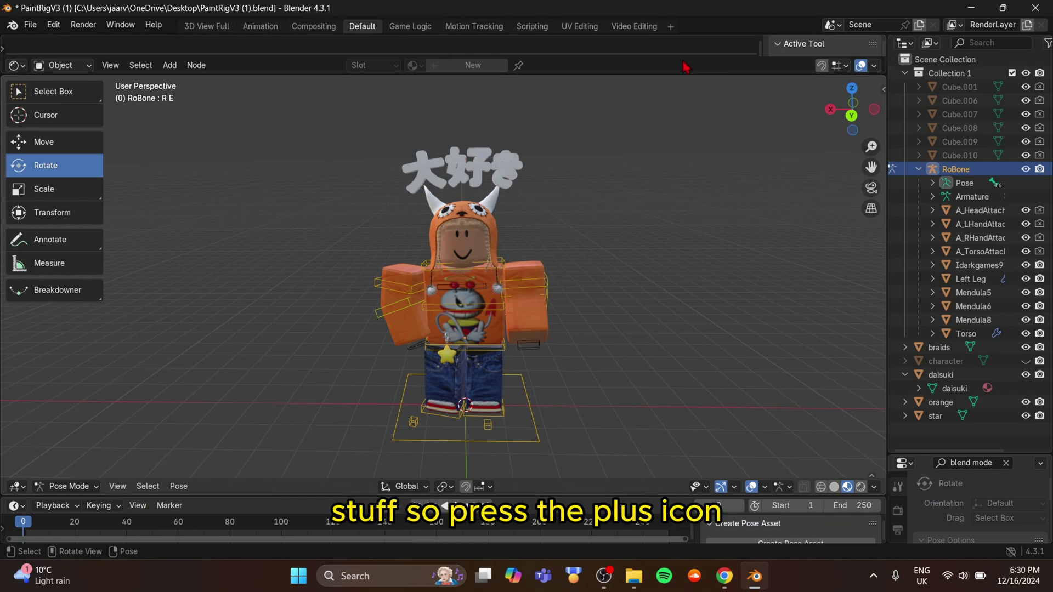
{"action": "left_click", "coordinate": [672, 29]}
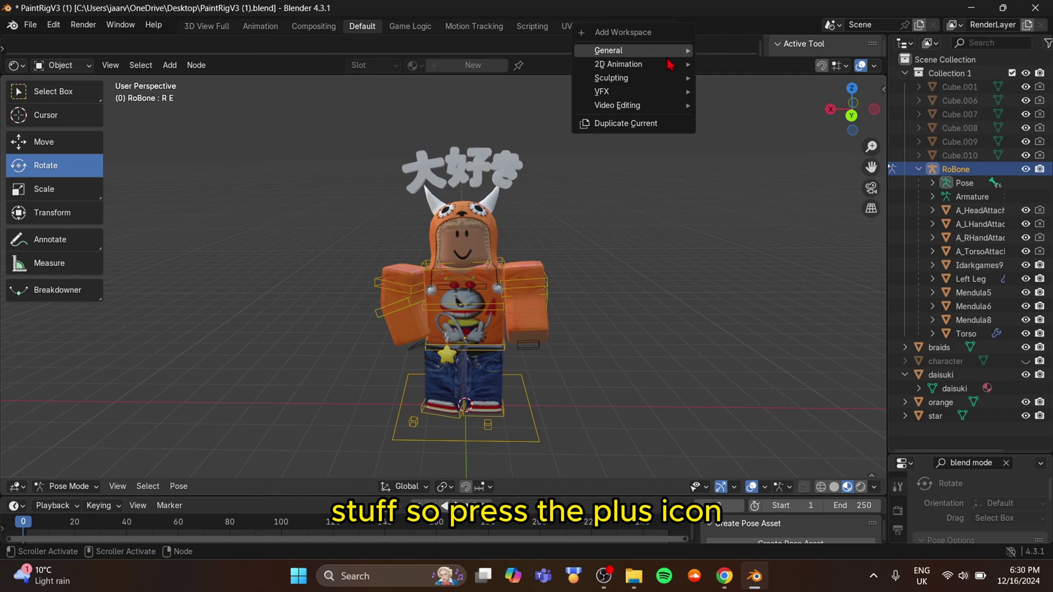
{"action": "mouse_move", "coordinate": [667, 81]}
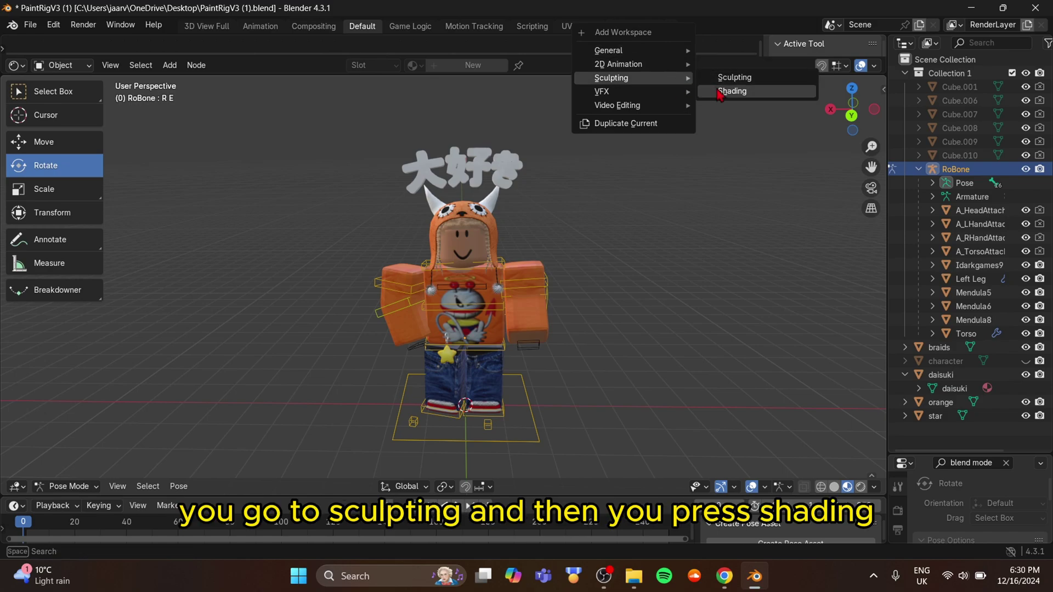
{"action": "left_click", "coordinate": [720, 93]}
{"action": "left_click", "coordinate": [205, 338]}
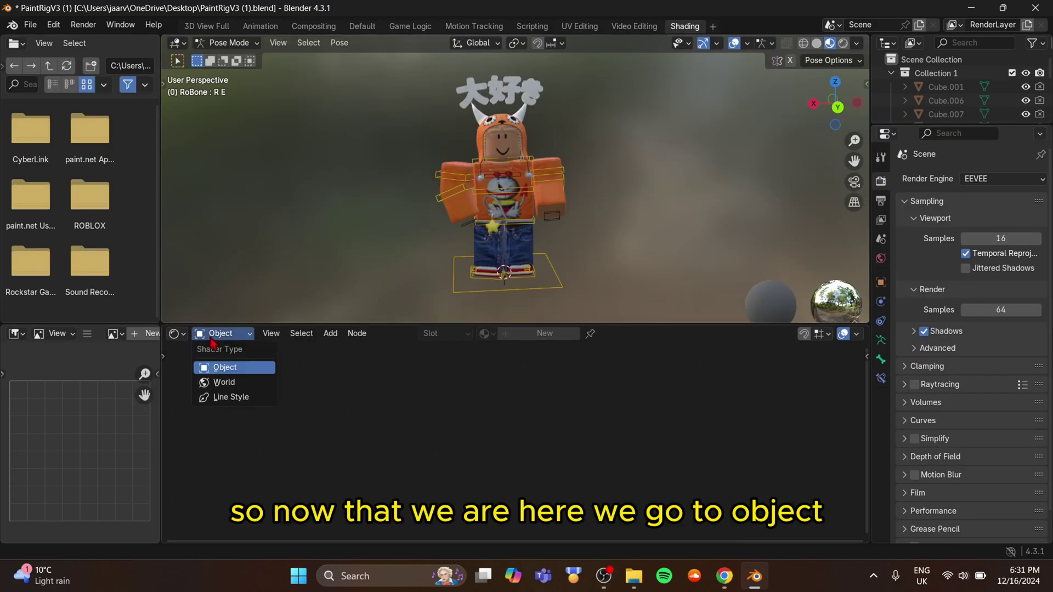
{"action": "left_click", "coordinate": [228, 384]}
Step: Delete the Sheen BSDF node from the World shader, keeping the World Output node
{"action": "middle_click_drag", "start_coordinate": [572, 393], "coordinate": [532, 462]}
{"action": "scroll", "coordinate": [524, 453], "scroll_direction": "down", "scroll_amount": 1}
{"action": "scroll", "coordinate": [512, 441], "scroll_direction": "up", "scroll_amount": 3, "text": "ctrl"}
{"action": "scroll", "coordinate": [557, 437], "scroll_direction": "up", "scroll_amount": 2, "text": "ctrl"}
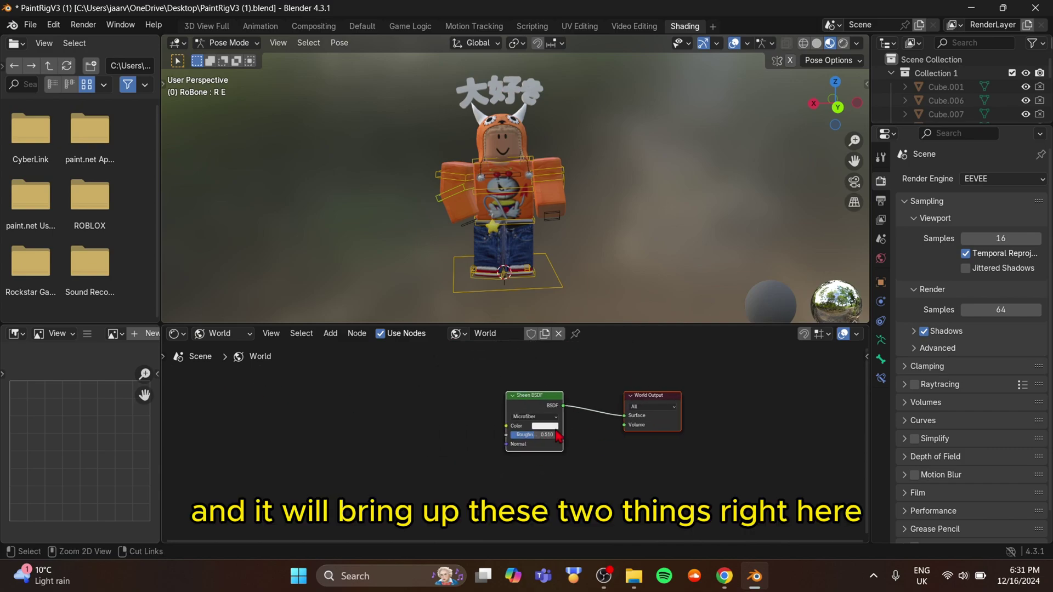
{"action": "scroll", "coordinate": [562, 434], "scroll_direction": "up", "scroll_amount": 3}
{"action": "middle_click_drag", "start_coordinate": [605, 434], "coordinate": [520, 430]}
{"action": "scroll", "coordinate": [522, 468], "scroll_direction": "up", "scroll_amount": 3}
{"action": "left_click", "coordinate": [485, 466]}
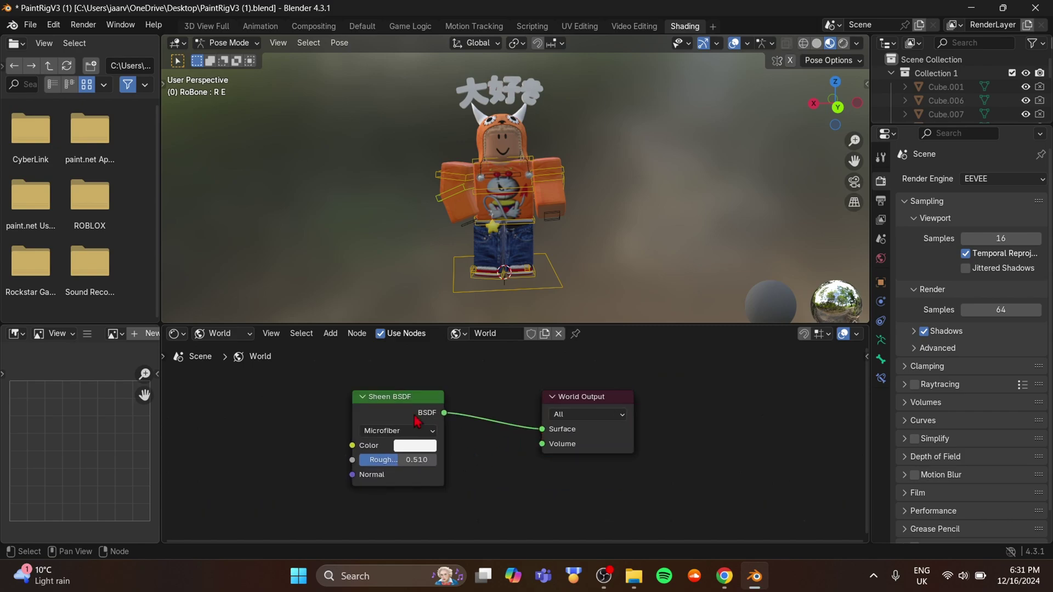
{"action": "left_click", "coordinate": [387, 399]}
{"action": "key", "text": "x"}
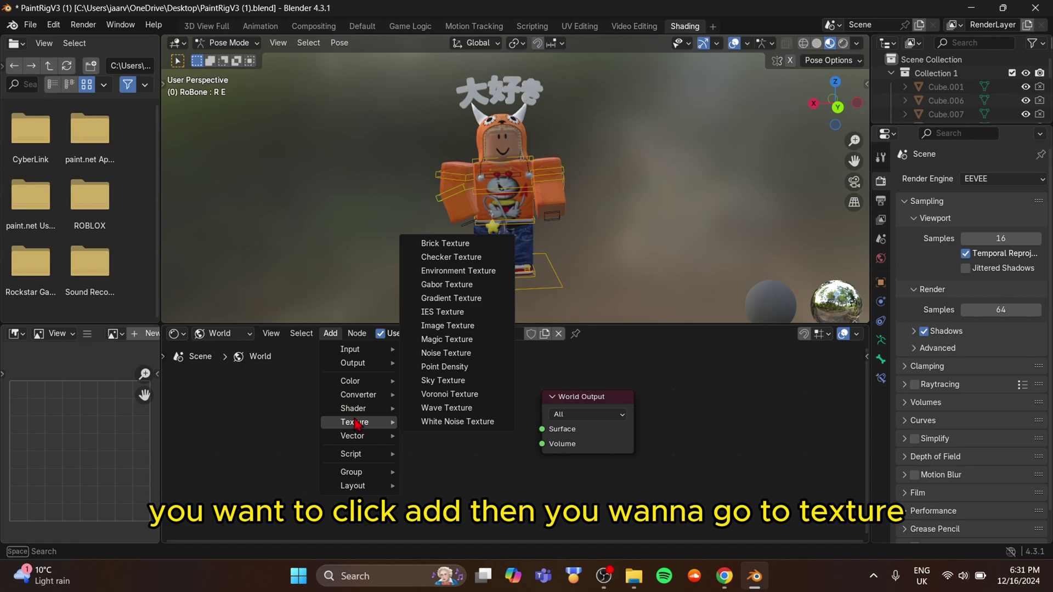
Step: Add an Environment Texture node beside the World Output and connect its Color output to the Surface input
{"action": "left_click", "coordinate": [455, 274]}
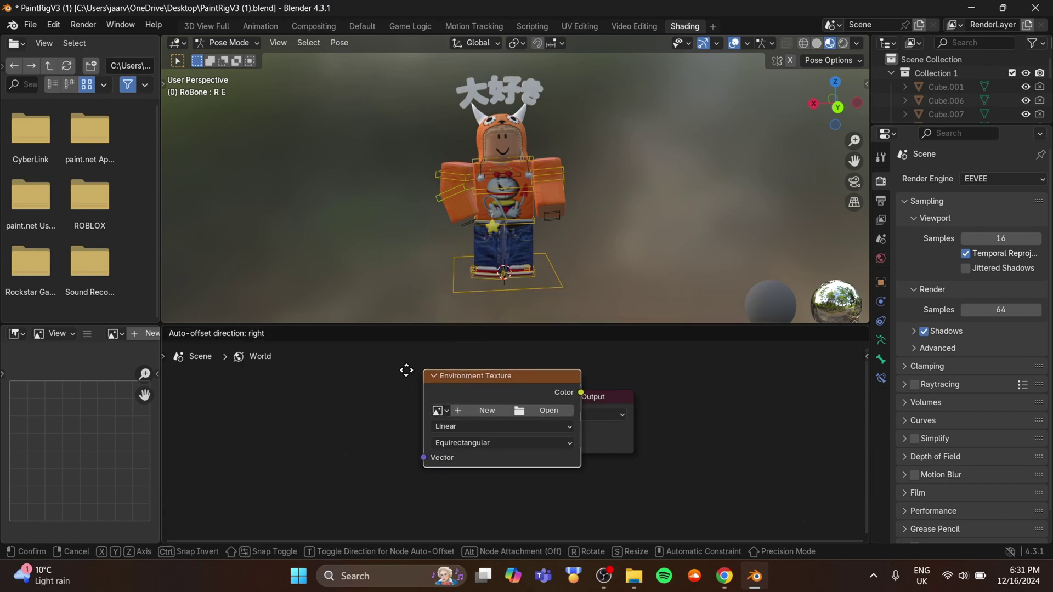
{"action": "left_click", "coordinate": [323, 375]}
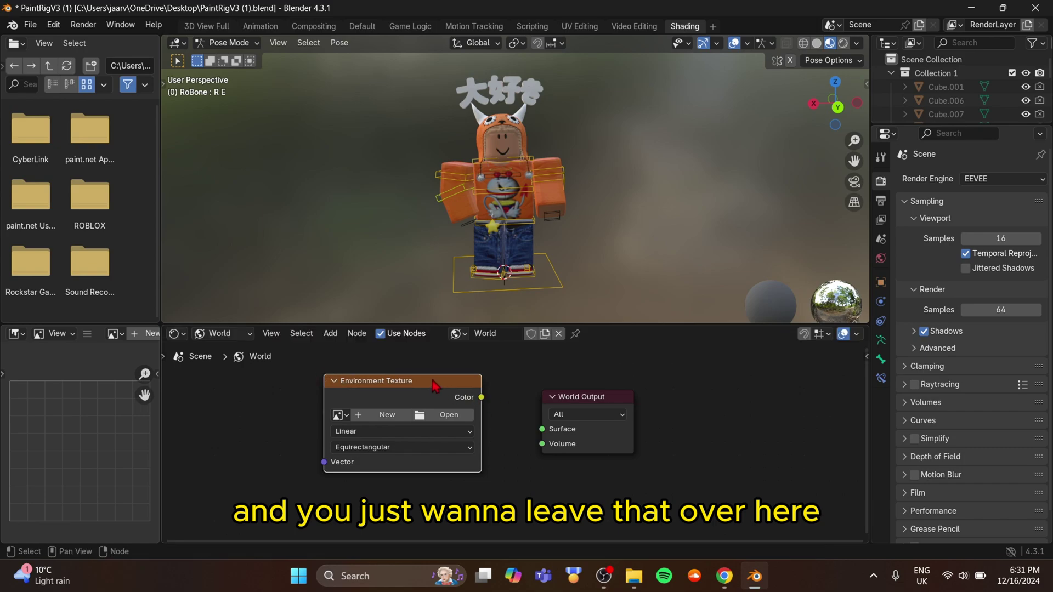
{"action": "left_click_drag", "start_coordinate": [433, 381], "coordinate": [396, 369]}
{"action": "left_click", "coordinate": [551, 404]}
{"action": "middle_click_drag", "start_coordinate": [555, 402], "coordinate": [489, 401]}
{"action": "left_click", "coordinate": [492, 401]}
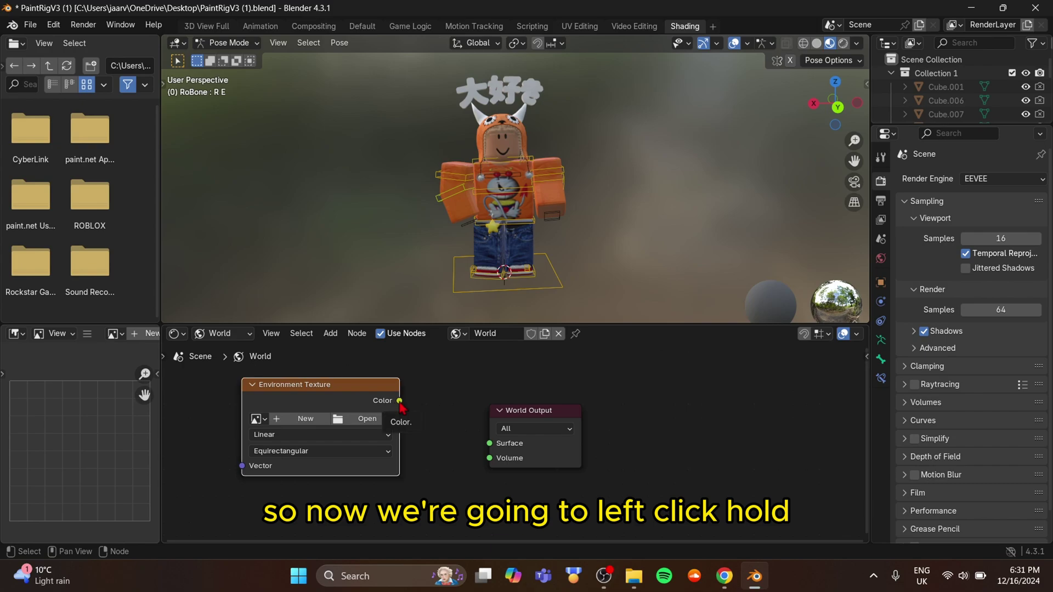
{"action": "left_click_drag", "start_coordinate": [399, 401], "coordinate": [425, 419]}
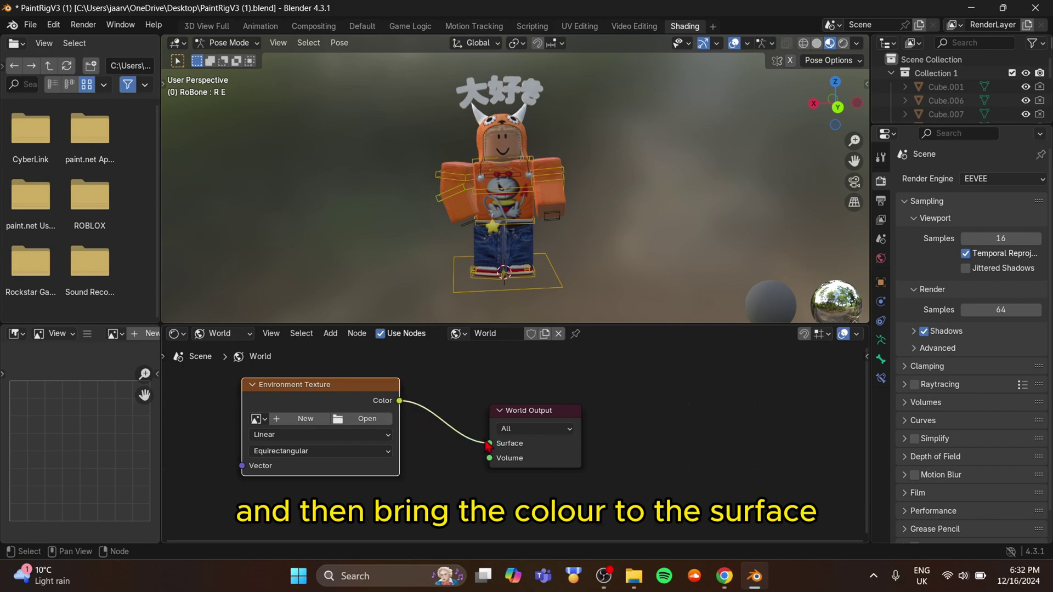
{"action": "scroll", "coordinate": [555, 389], "scroll_direction": "down", "scroll_amount": 1}
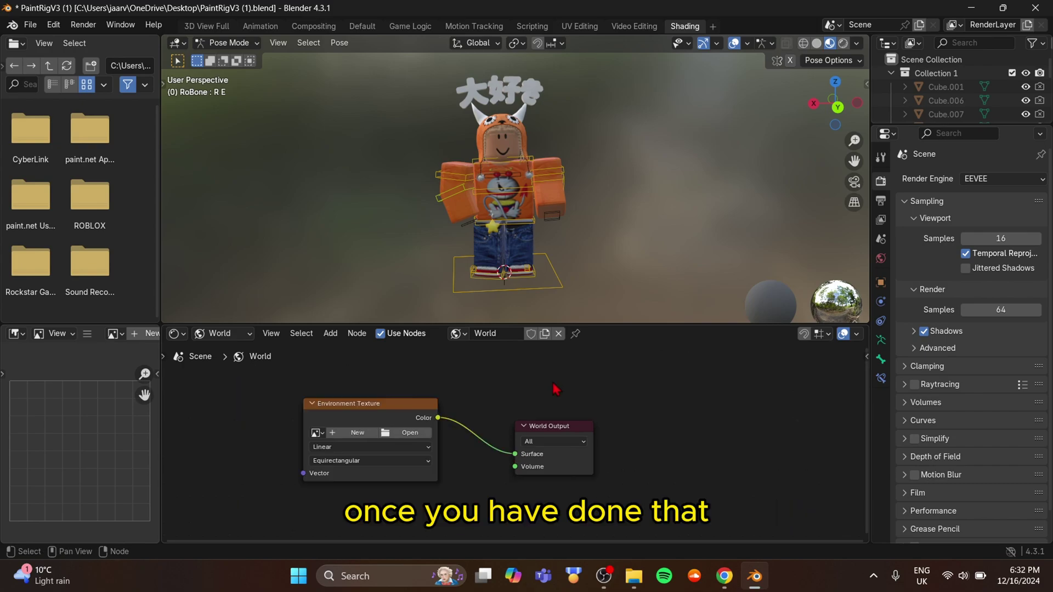
Step: Switch the 3D viewport to Rendered shading to preview the world lighting on the character
{"action": "left_click", "coordinate": [842, 44]}
{"action": "mouse_move", "coordinate": [628, 151]}
{"action": "middle_mouse_down"}
{"action": "mouse_move", "coordinate": [615, 188]}
{"action": "mouse_move", "coordinate": [638, 164]}
{"action": "mouse_move", "coordinate": [675, 160]}
{"action": "mouse_move", "coordinate": [603, 156]}
{"action": "mouse_move", "coordinate": [631, 146]}
{"action": "middle_mouse_up"}
{"action": "scroll", "coordinate": [660, 160], "scroll_direction": "up", "scroll_amount": 3}
{"action": "scroll", "coordinate": [632, 146], "scroll_direction": "down", "scroll_amount": 2}
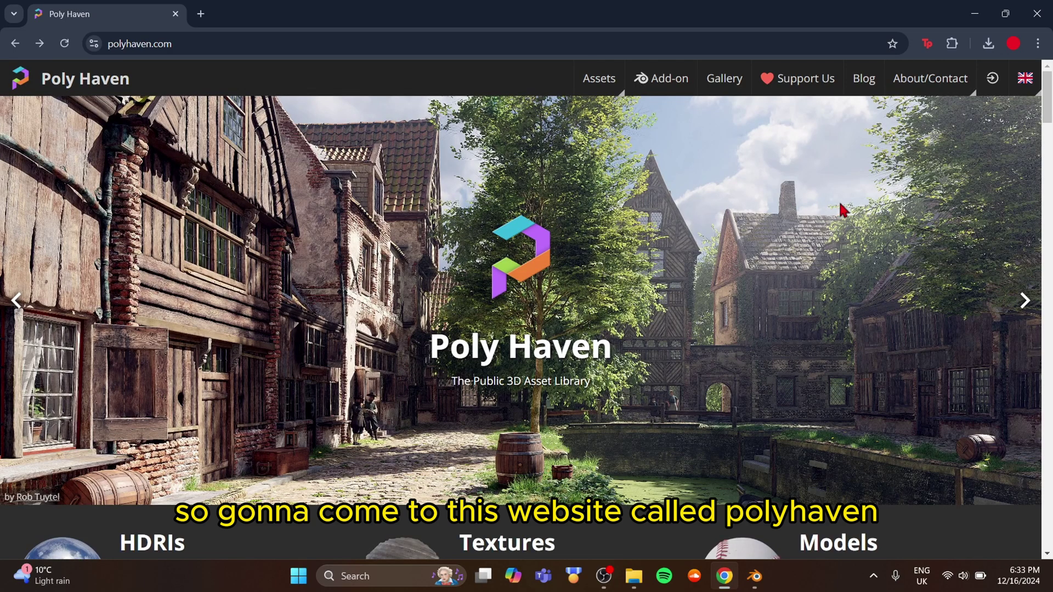
Step: Open the HDRIs library on the Poly Haven website and browse the available environments for the scene lighting
{"action": "scroll", "coordinate": [843, 210], "scroll_direction": "down", "scroll_amount": 4}
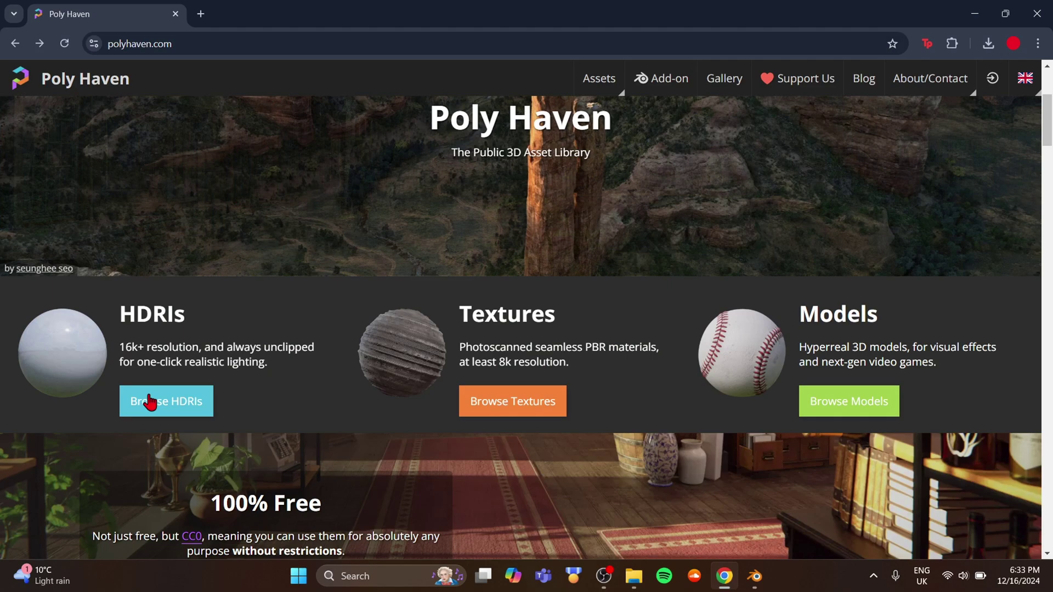
{"action": "left_click", "coordinate": [150, 402]}
{"action": "scroll", "coordinate": [949, 233], "scroll_direction": "down", "scroll_amount": 3}
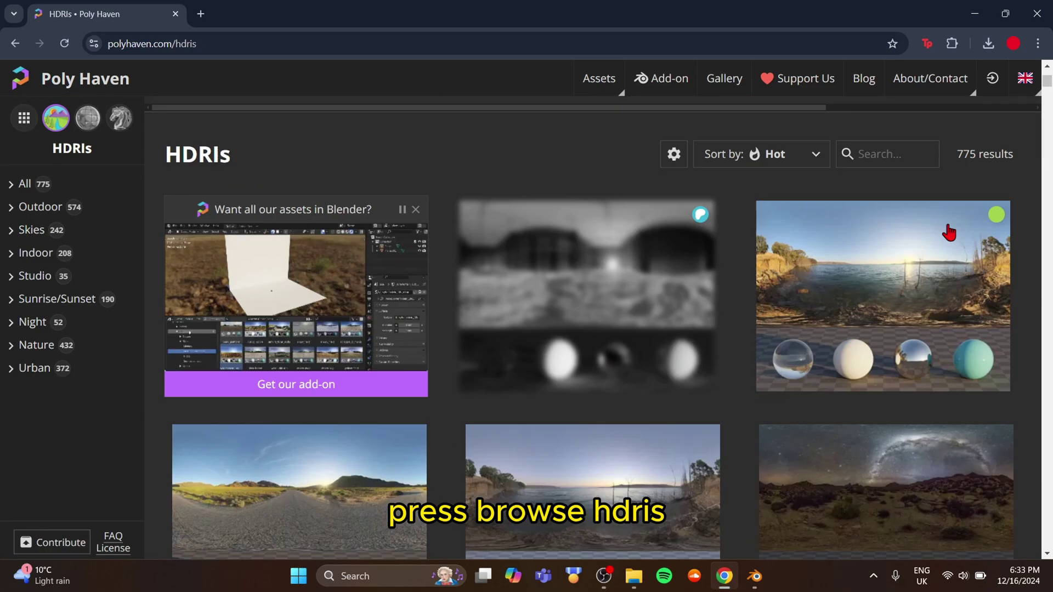
{"action": "scroll", "coordinate": [949, 233], "scroll_direction": "down", "scroll_amount": 10}
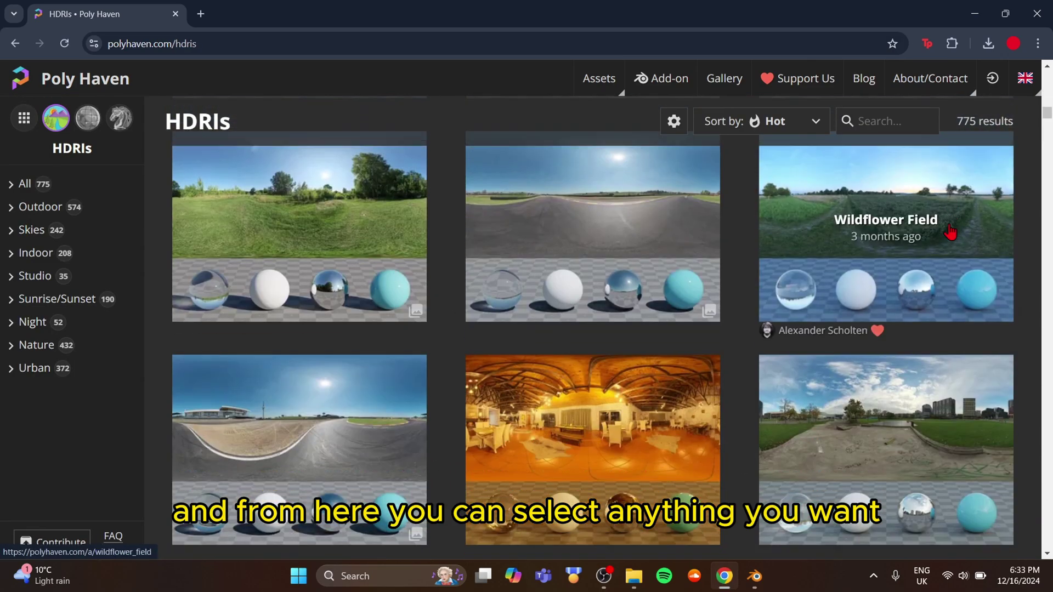
{"action": "scroll", "coordinate": [752, 231], "scroll_direction": "down", "scroll_amount": 10}
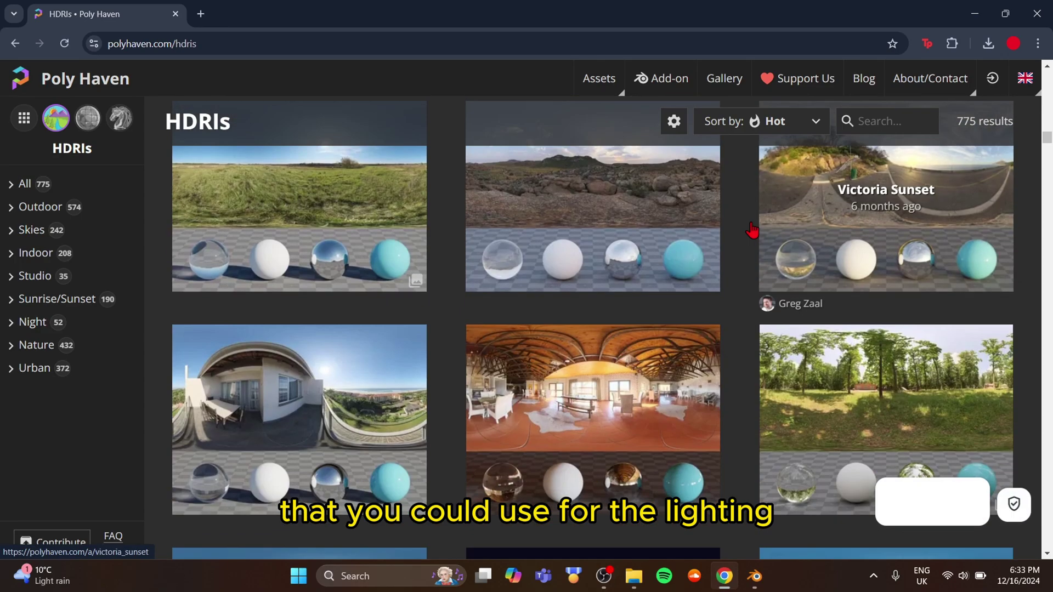
{"action": "scroll", "coordinate": [752, 231], "scroll_direction": "down", "scroll_amount": 10}
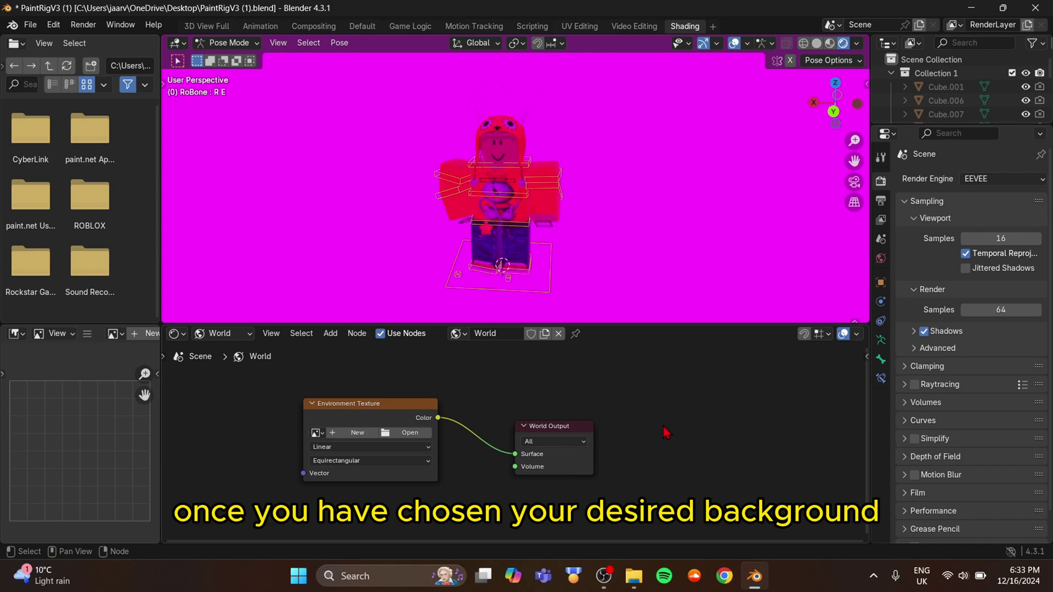
Step: Load cobblestone_street_night_8k.hdr from the Desktop into the Environment Texture node and view the background around the character
{"action": "left_click", "coordinate": [413, 433]}
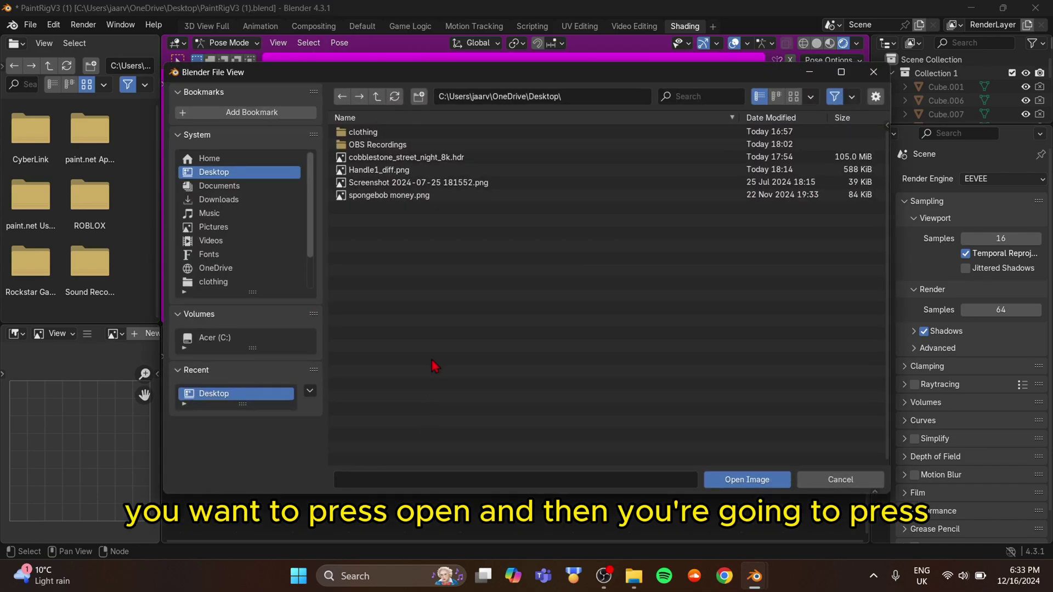
{"action": "left_click", "coordinate": [401, 159]}
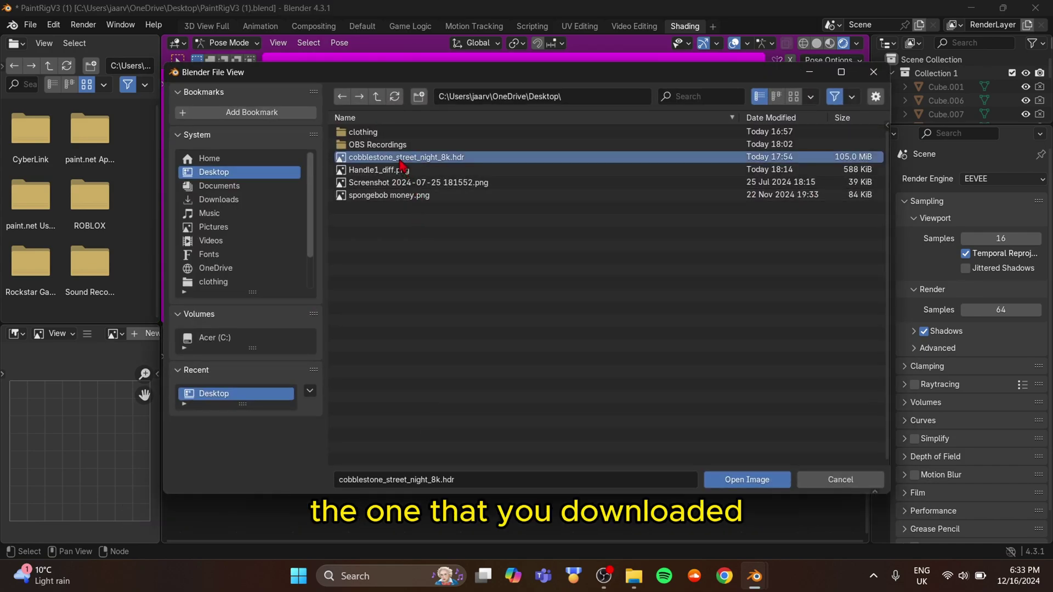
{"action": "key", "text": "Return"}
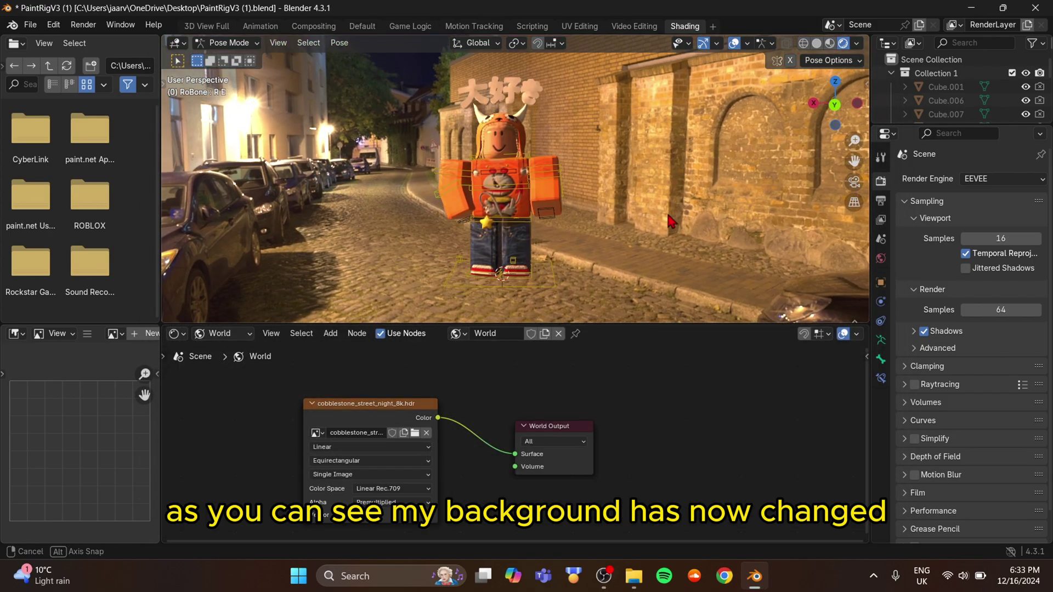
{"action": "middle_click_drag", "start_coordinate": [634, 216], "coordinate": [692, 203]}
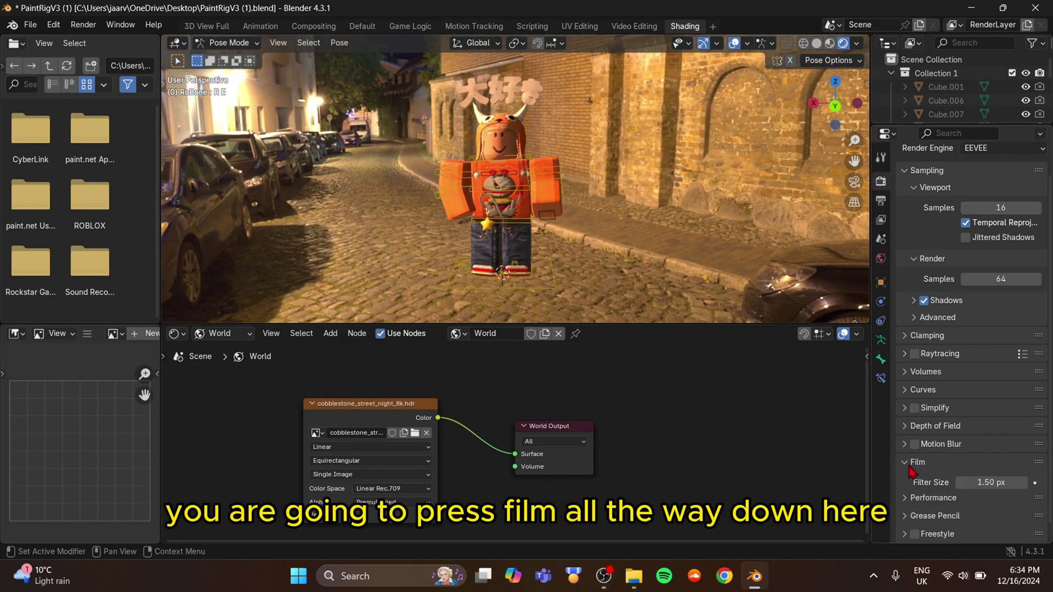
Step: Enable the Transparent option in the Film render settings
{"action": "scroll", "coordinate": [912, 471], "scroll_direction": "down", "scroll_amount": 2}
{"action": "left_click", "coordinate": [961, 442]}
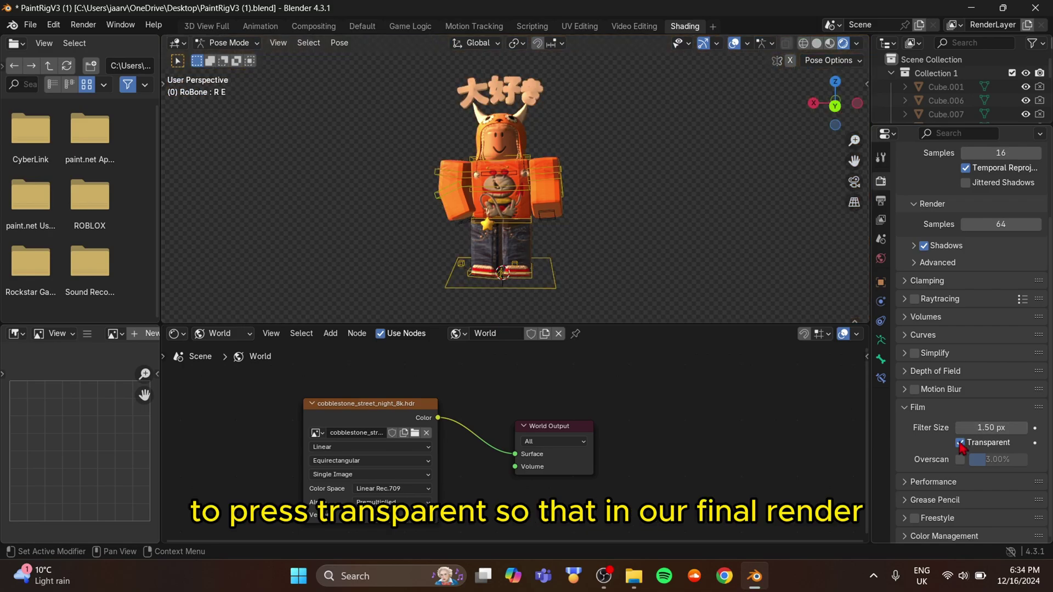
{"action": "middle_click_drag", "start_coordinate": [622, 111], "coordinate": [684, 171]}
{"action": "scroll", "coordinate": [684, 172], "scroll_direction": "up", "scroll_amount": 2}
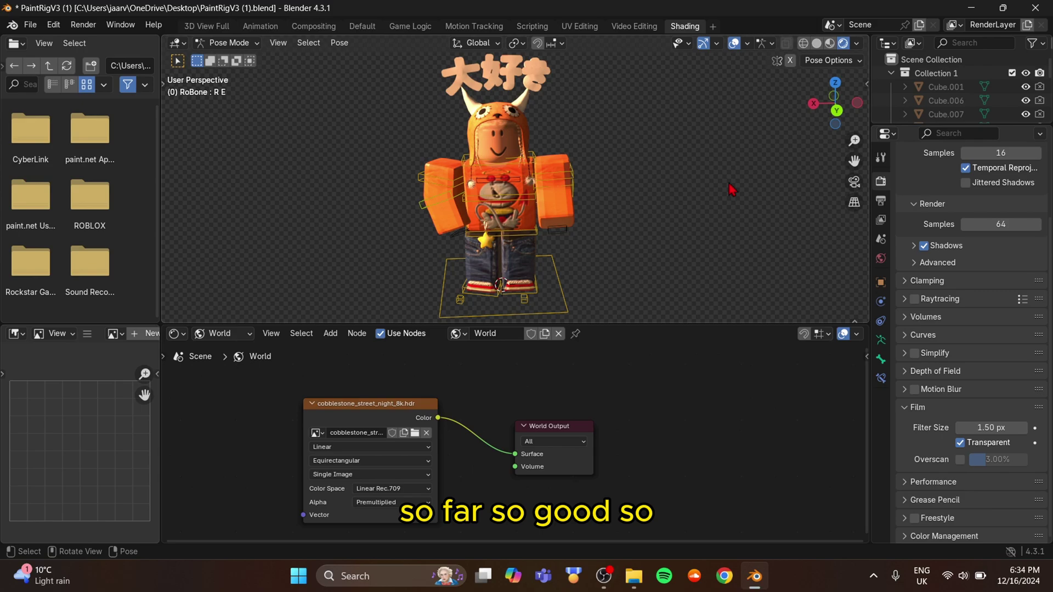
Step: Return to the Default workspace, switch from Pose Mode to Object Mode, and add a camera to the scene
{"action": "left_click", "coordinate": [367, 32]}
{"action": "mouse_move", "coordinate": [675, 223]}
{"action": "middle_mouse_down"}
{"action": "mouse_move", "coordinate": [646, 210]}
{"action": "mouse_move", "coordinate": [668, 214]}
{"action": "middle_mouse_up"}
{"action": "scroll", "coordinate": [667, 214], "scroll_direction": "down", "scroll_amount": 5}
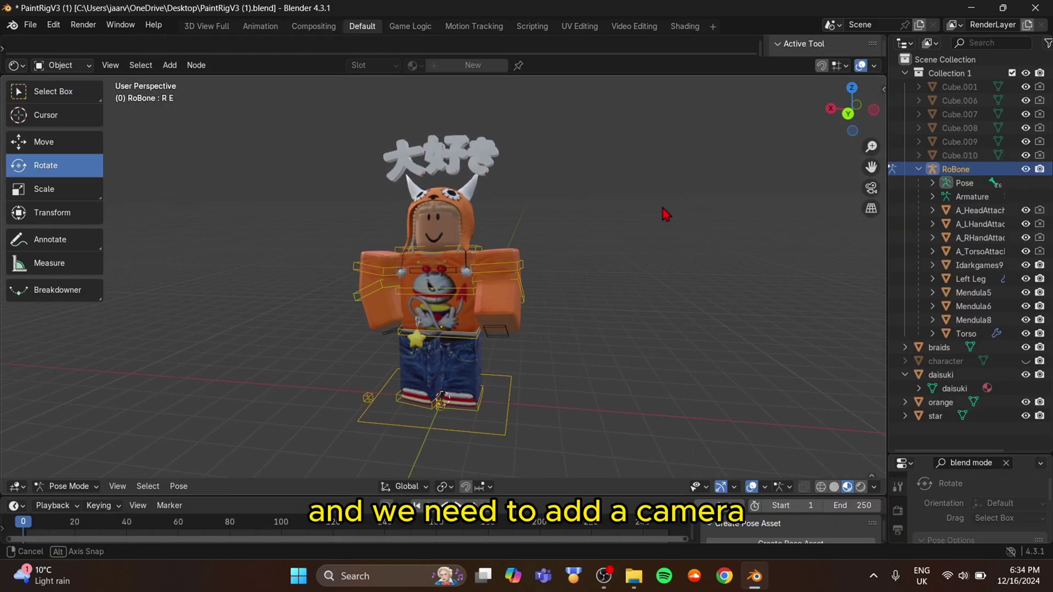
{"action": "left_click", "coordinate": [97, 486]}
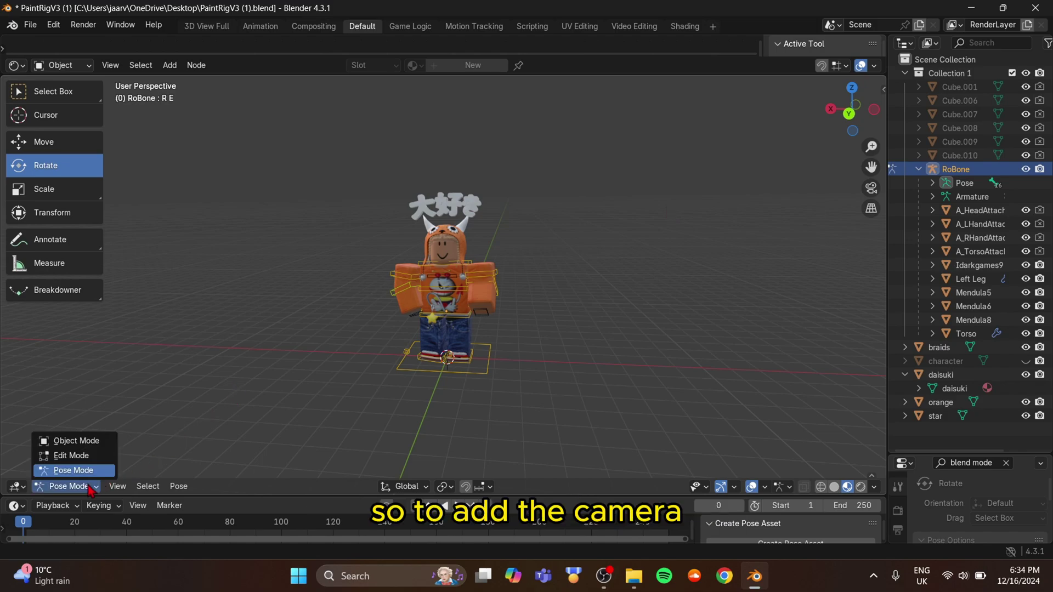
{"action": "left_click", "coordinate": [77, 441]}
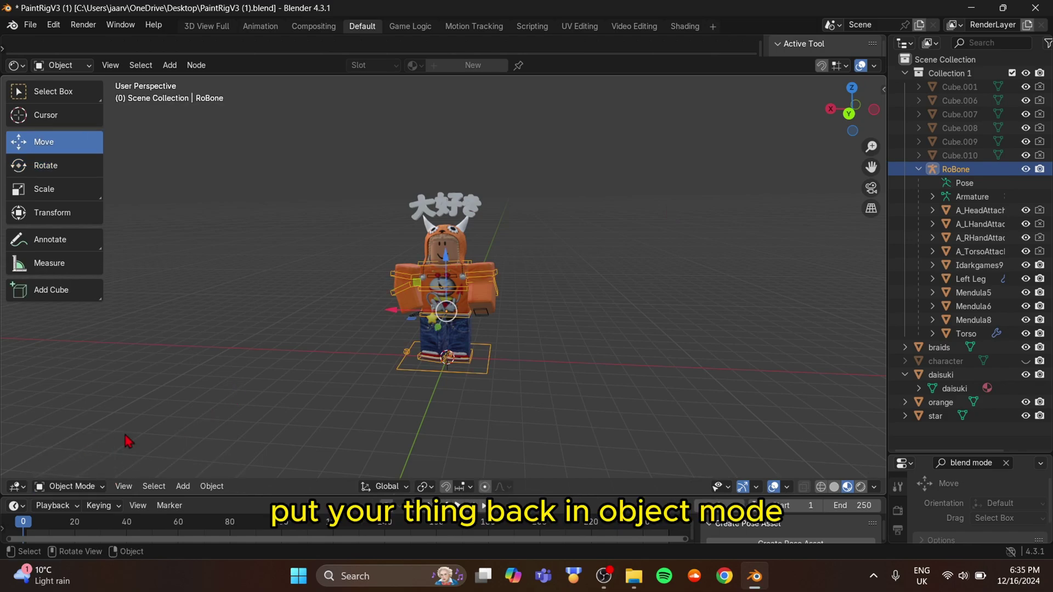
{"action": "left_click", "coordinate": [183, 486]}
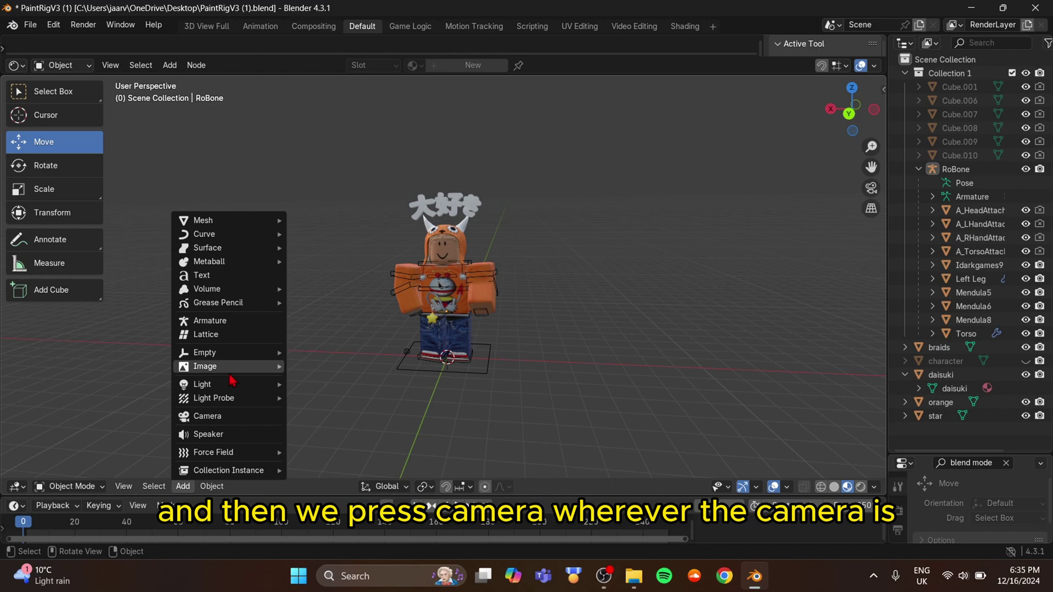
{"action": "left_click", "coordinate": [242, 420]}
Step: Move the new camera out from the rig's base to a spot in front of the character
{"action": "middle_click_drag", "start_coordinate": [529, 322], "coordinate": [569, 326]}
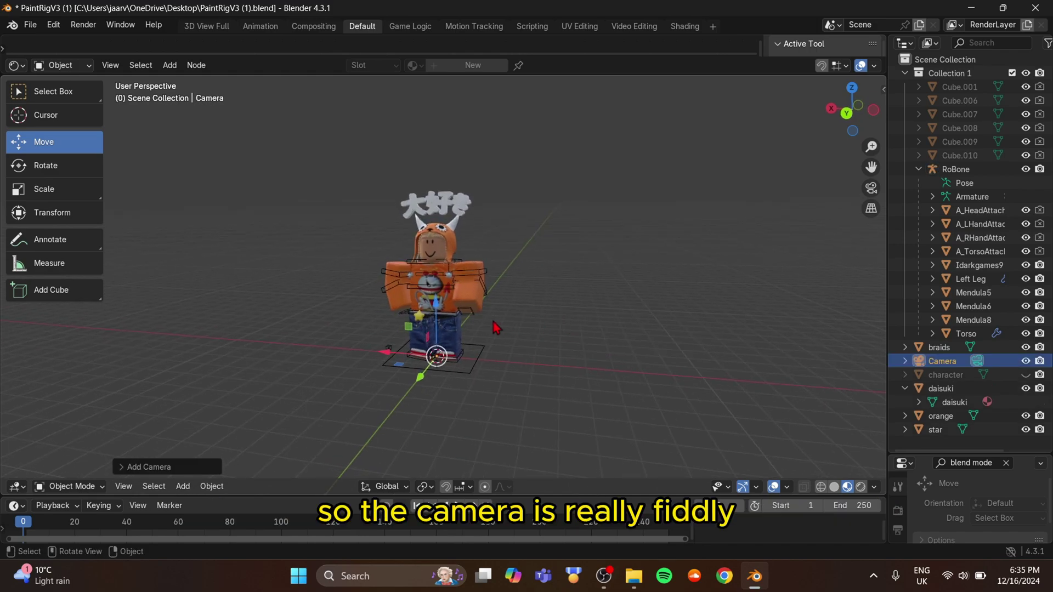
{"action": "left_click_drag", "start_coordinate": [440, 336], "coordinate": [398, 359]}
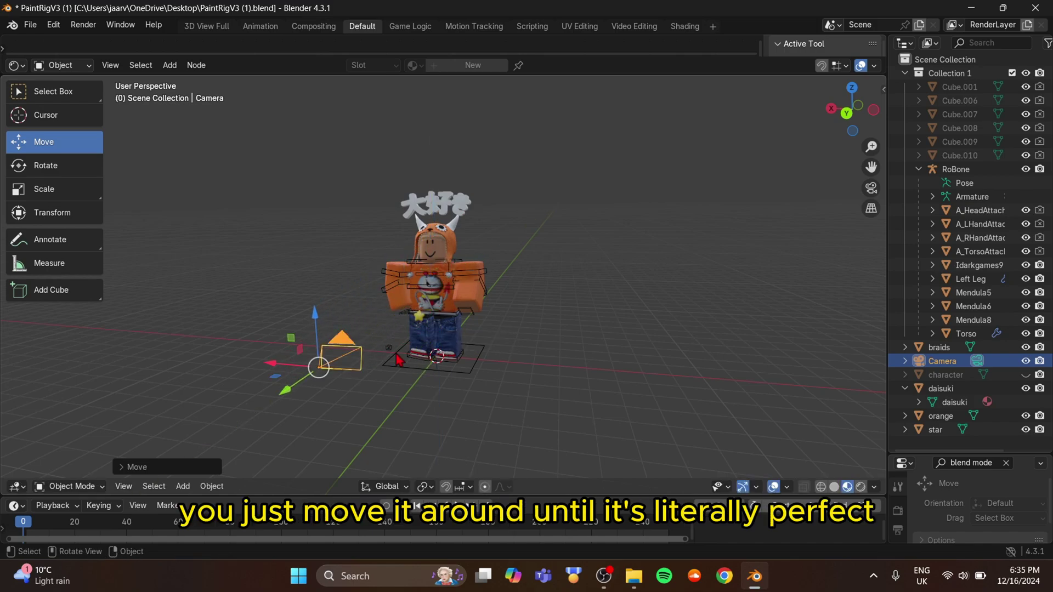
{"action": "left_click", "coordinate": [655, 291]}
{"action": "middle_click_drag", "start_coordinate": [653, 289], "coordinate": [614, 291]}
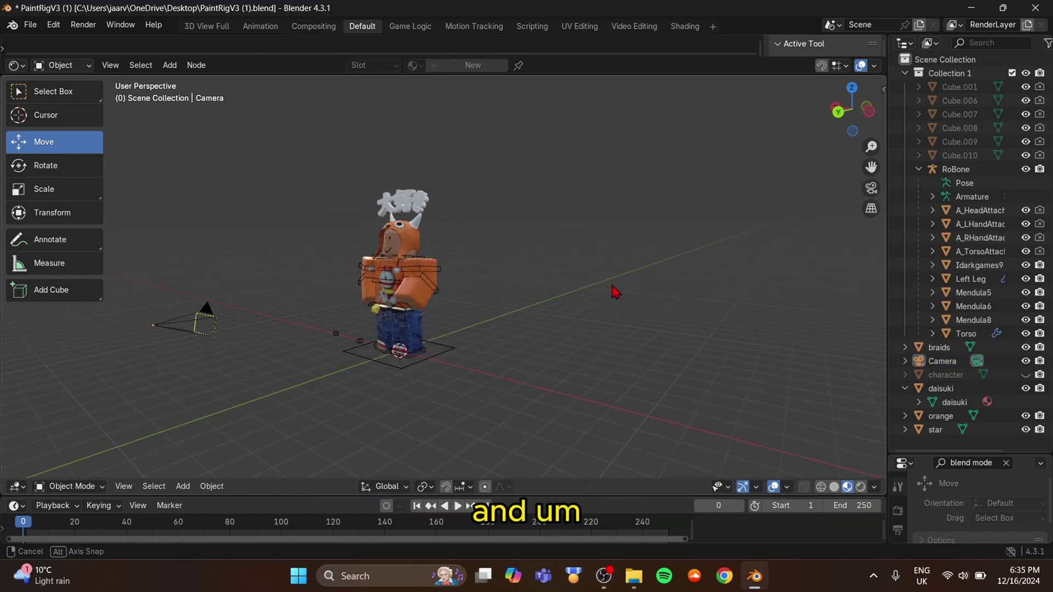
Step: Raise the camera along the Z axis to the character's upper body and check the framing through it
{"action": "left_click", "coordinate": [218, 331]}
{"action": "left_click_drag", "start_coordinate": [153, 290], "coordinate": [147, 265]}
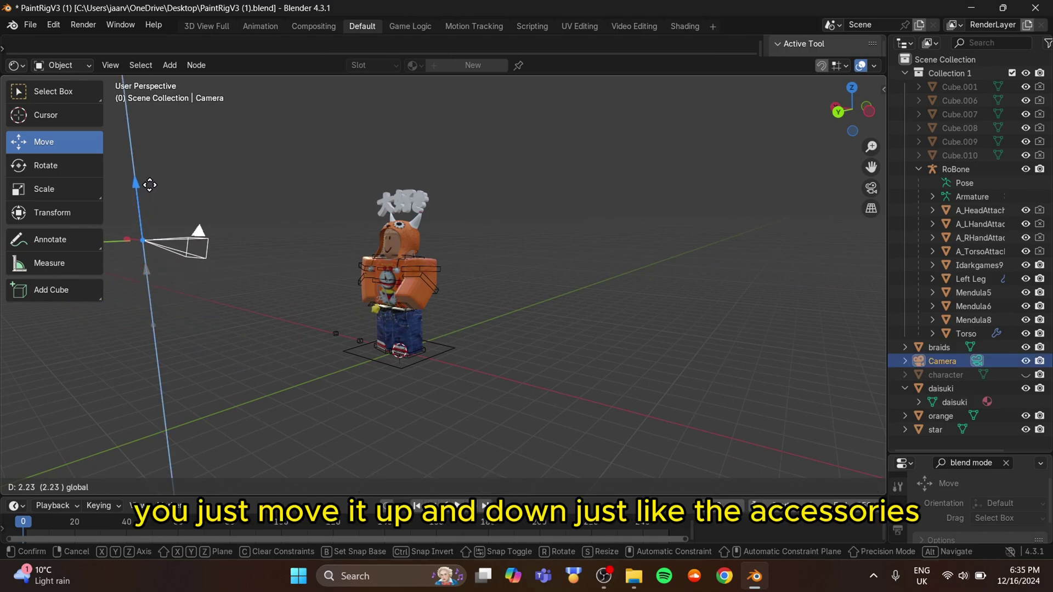
{"action": "left_click_drag", "start_coordinate": [148, 163], "coordinate": [149, 163]}
{"action": "left_click", "coordinate": [304, 202]}
{"action": "middle_click_drag", "start_coordinate": [303, 202], "coordinate": [312, 223]}
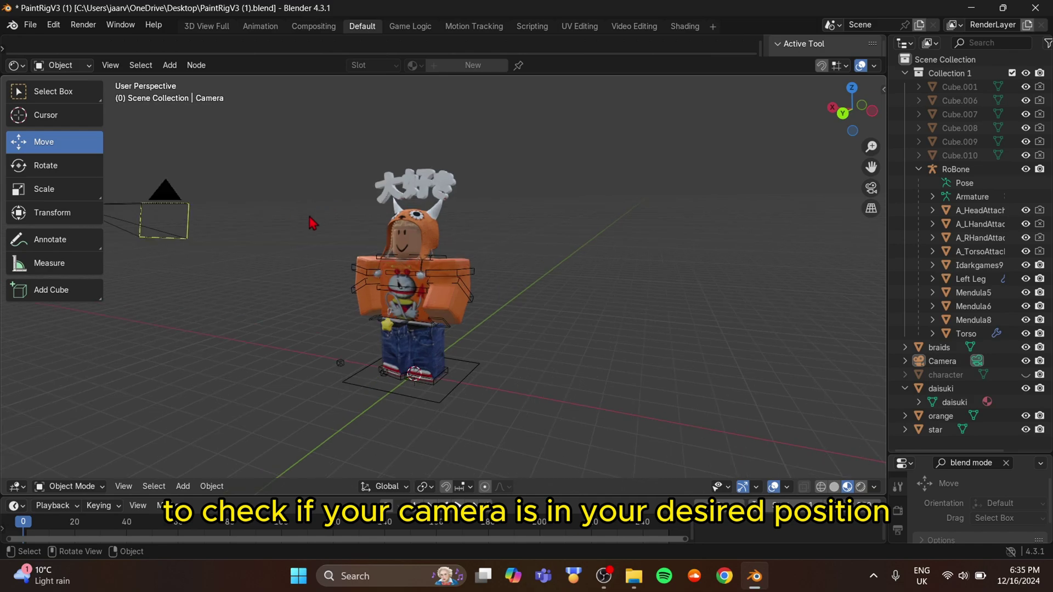
{"action": "key", "text": "KP_0"}
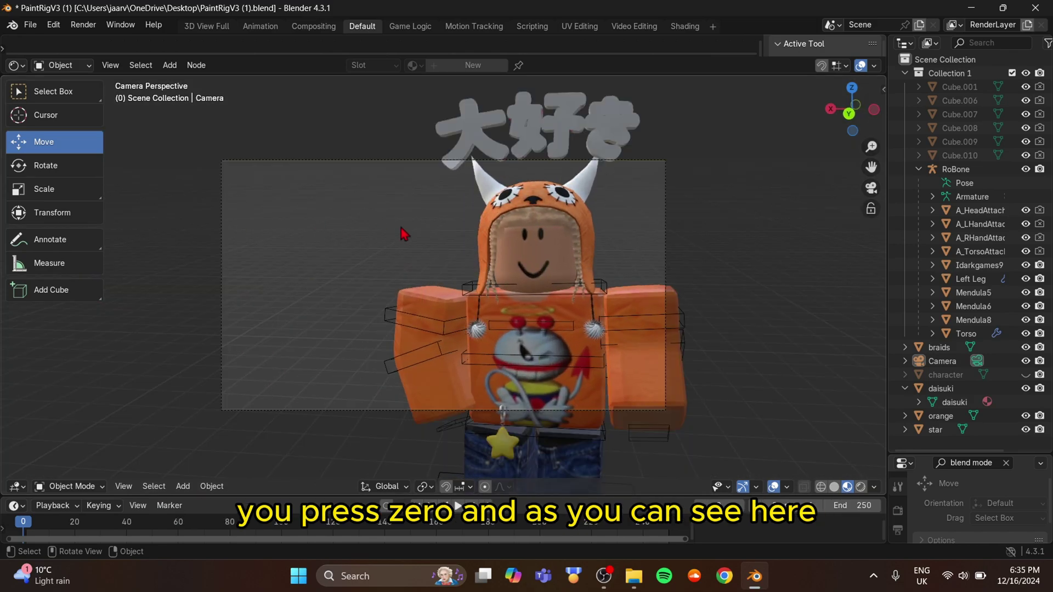
{"action": "middle_click_drag", "start_coordinate": [410, 232], "coordinate": [429, 235]}
{"action": "scroll", "coordinate": [430, 235], "scroll_direction": "down", "scroll_amount": 5}
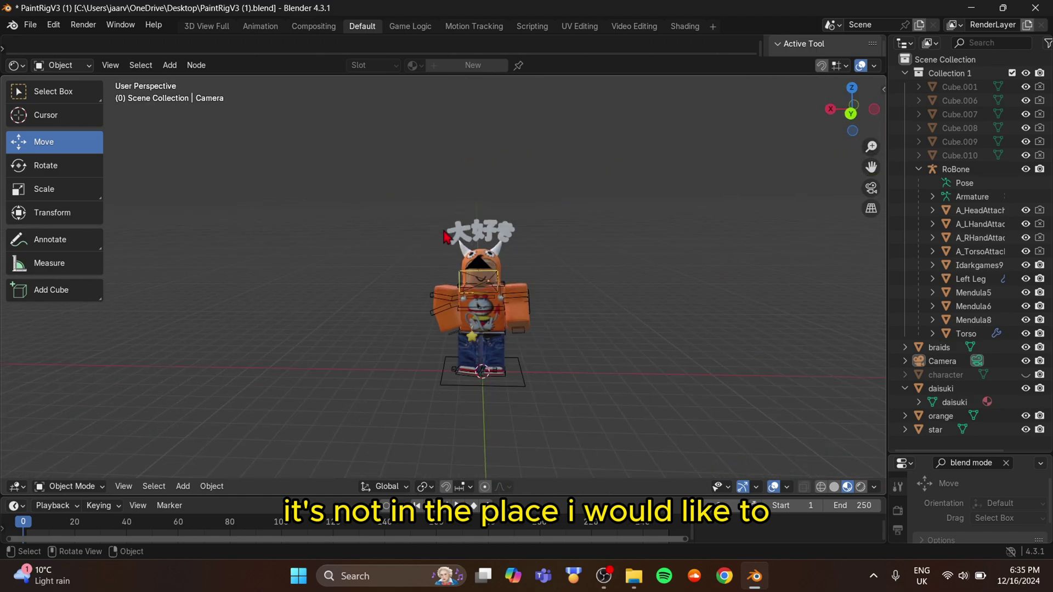
Step: Try adjusting the camera with the Rotate tool and recheck the view through it
{"action": "middle_click_drag", "start_coordinate": [600, 265], "coordinate": [578, 341]}
{"action": "left_click", "coordinate": [46, 165]}
{"action": "left_click", "coordinate": [392, 301]}
{"action": "left_click", "coordinate": [596, 266]}
{"action": "key", "text": "KP_0"}
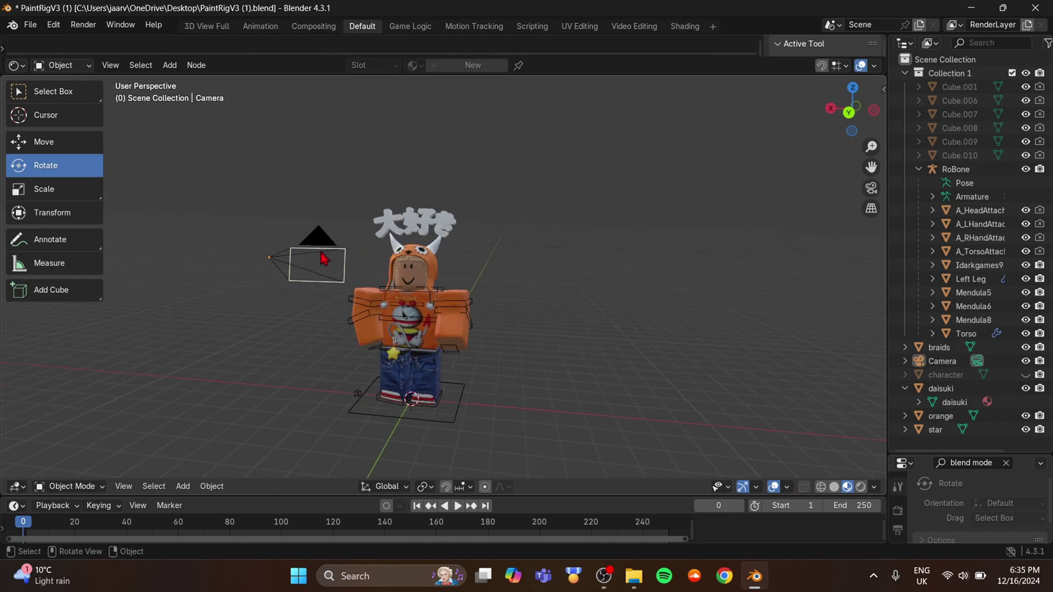
Step: Enlarge the Properties editor by shrinking the Outliner, and look for the camera's settings
{"action": "left_click", "coordinate": [915, 360]}
{"action": "left_click_drag", "start_coordinate": [922, 453], "coordinate": [931, 214]}
{"action": "scroll", "coordinate": [931, 171], "scroll_direction": "down", "scroll_amount": 6}
{"action": "left_click", "coordinate": [977, 132]}
{"action": "left_click", "coordinate": [898, 271]}
{"action": "key", "text": "ctrl+z"}
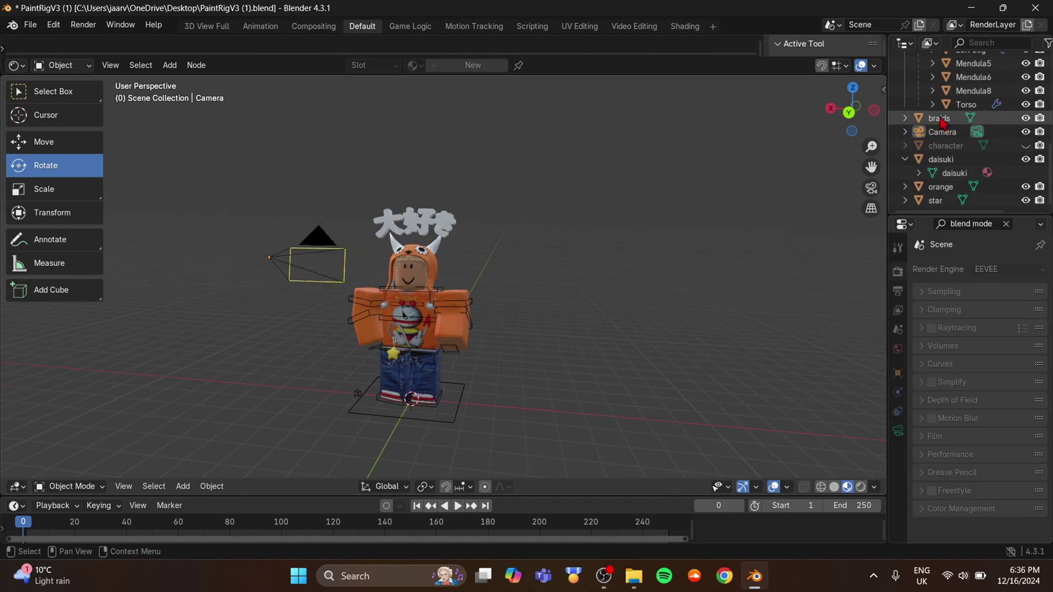
Step: Move the camera farther back from the character along the Y axis, keeping it selected
{"action": "left_click", "coordinate": [941, 132]}
{"action": "left_click", "coordinate": [49, 141]}
{"action": "left_click_drag", "start_coordinate": [233, 264], "coordinate": [88, 286]}
{"action": "left_click", "coordinate": [653, 305]}
{"action": "key", "text": "ctrl+z"}
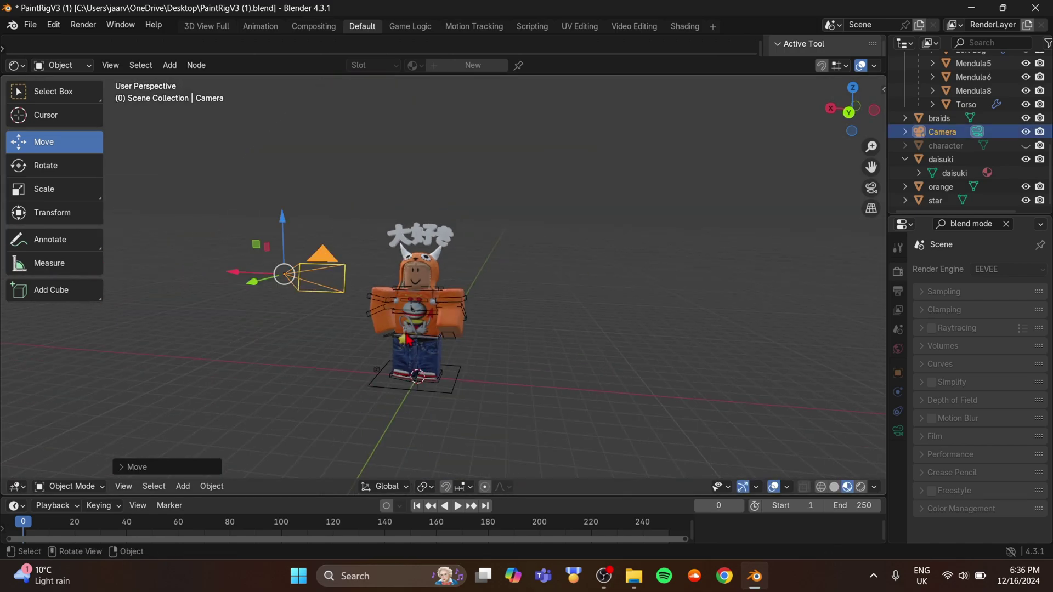
Step: Clear the "blend mode" search filter from the Properties editor and display the render settings
{"action": "left_click", "coordinate": [904, 224]}
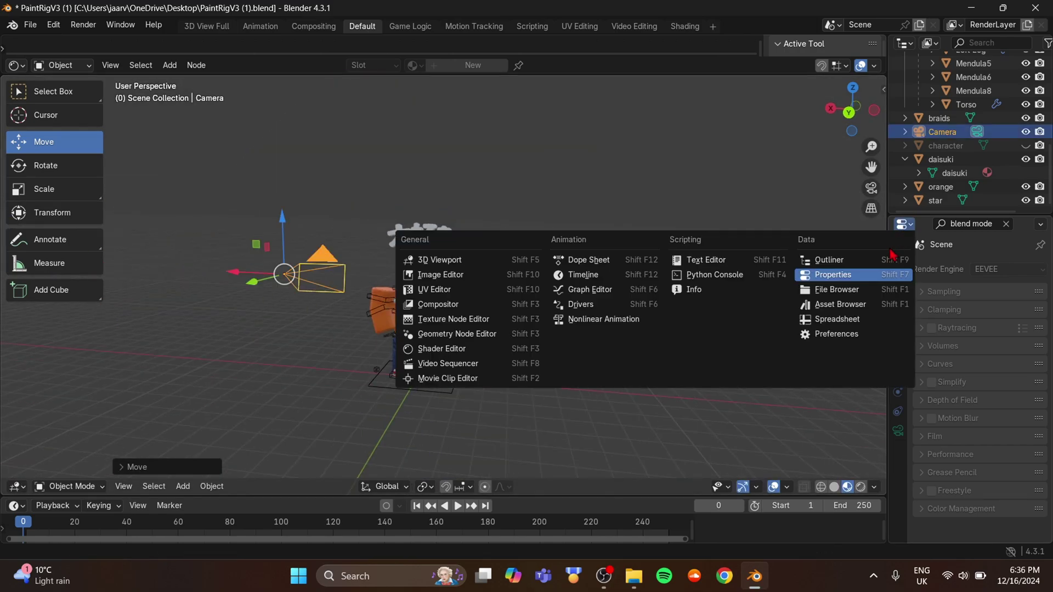
{"action": "left_click", "coordinate": [898, 247]}
{"action": "left_click", "coordinate": [1006, 224]}
{"action": "left_click", "coordinate": [898, 271]}
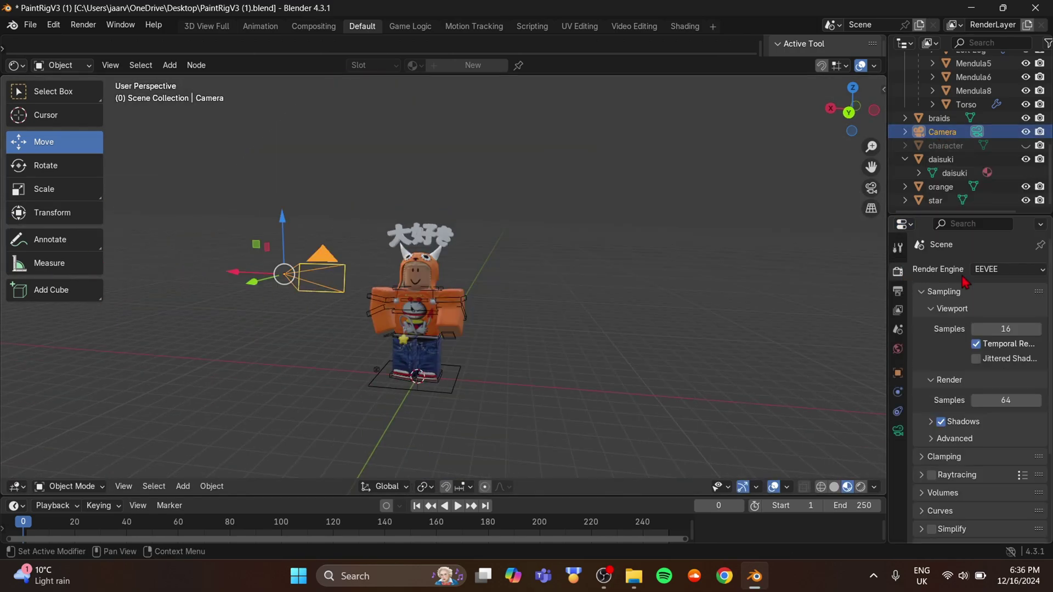
Step: Look through the output and object properties and open the camera's lens settings
{"action": "left_click", "coordinate": [898, 291]}
{"action": "left_click", "coordinate": [898, 373]}
{"action": "scroll", "coordinate": [948, 363], "scroll_direction": "down", "scroll_amount": 7}
{"action": "scroll", "coordinate": [957, 353], "scroll_direction": "up", "scroll_amount": 7}
{"action": "scroll", "coordinate": [965, 346], "scroll_direction": "down", "scroll_amount": 6}
{"action": "scroll", "coordinate": [966, 349], "scroll_direction": "down", "scroll_amount": 2}
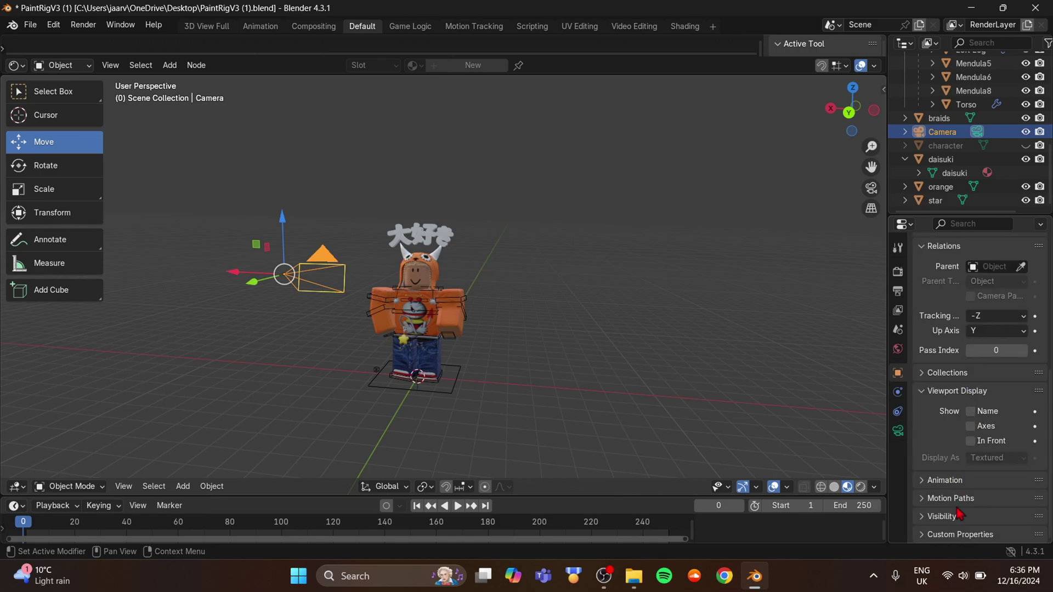
{"action": "left_click", "coordinate": [898, 431]}
{"action": "left_click", "coordinate": [744, 360]}
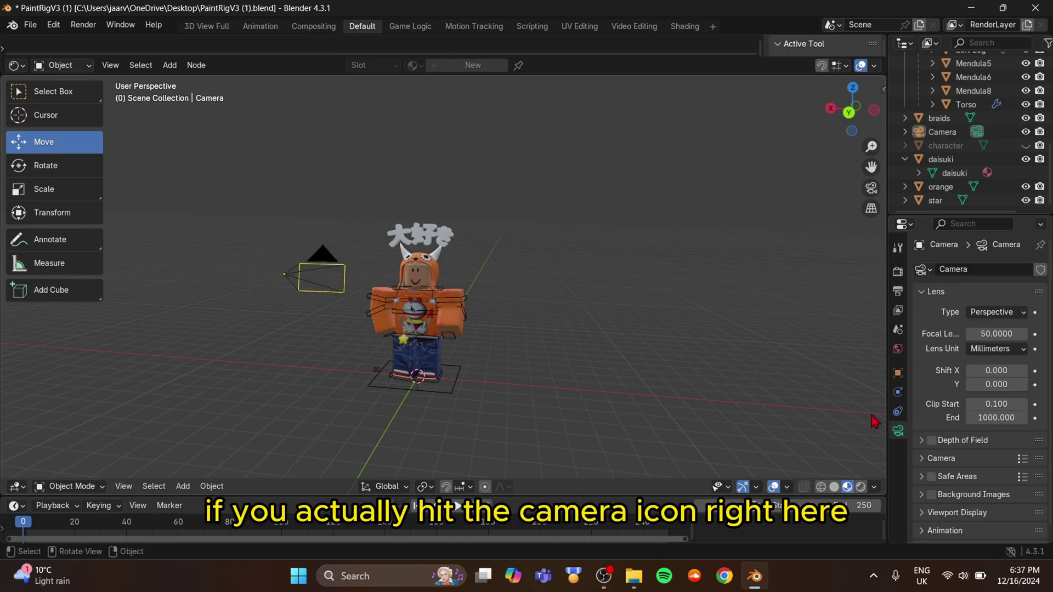
Step: Set the camera's lens type to Orthographic and preview the framing through the camera
{"action": "left_click", "coordinate": [996, 312]}
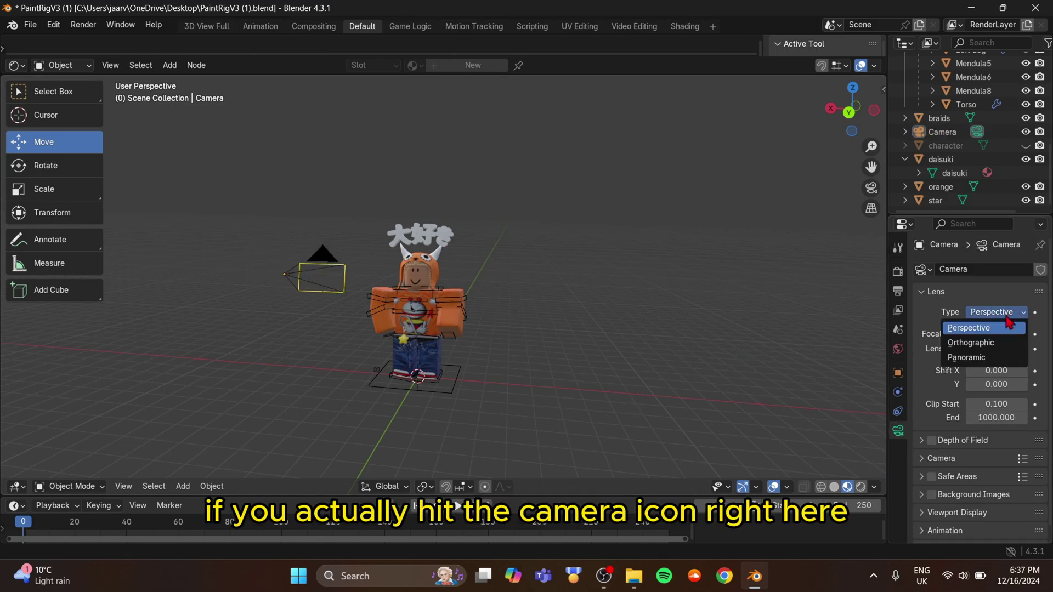
{"action": "left_click", "coordinate": [1001, 344]}
{"action": "key", "text": "KP_0"}
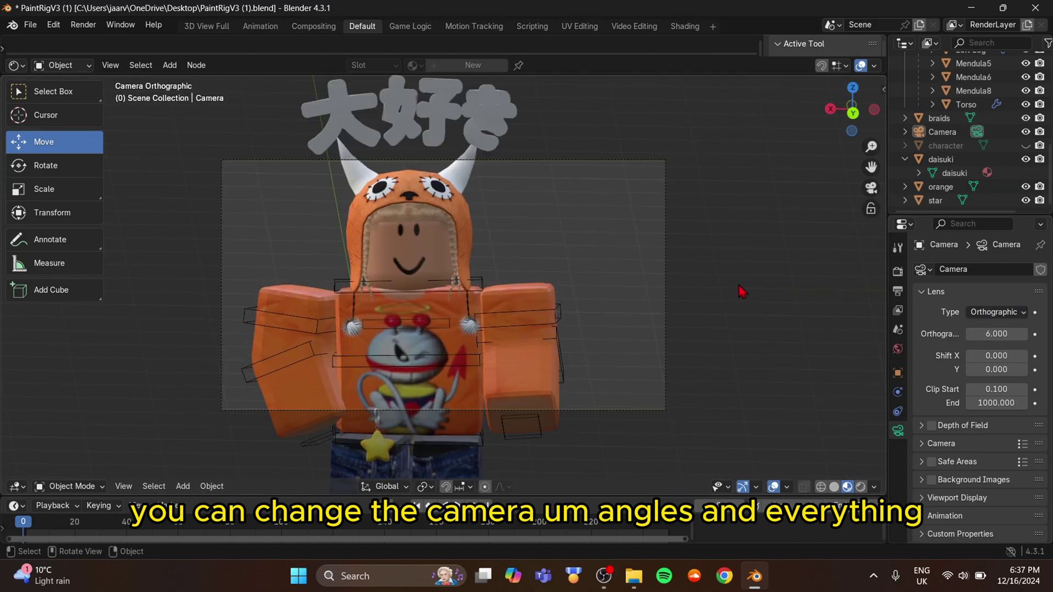
{"action": "key", "text": "KP_0"}
Step: Set the camera's lens type to Panoramic and toggle the camera view to compare it
{"action": "left_click", "coordinate": [997, 313]}
{"action": "left_click", "coordinate": [987, 357]}
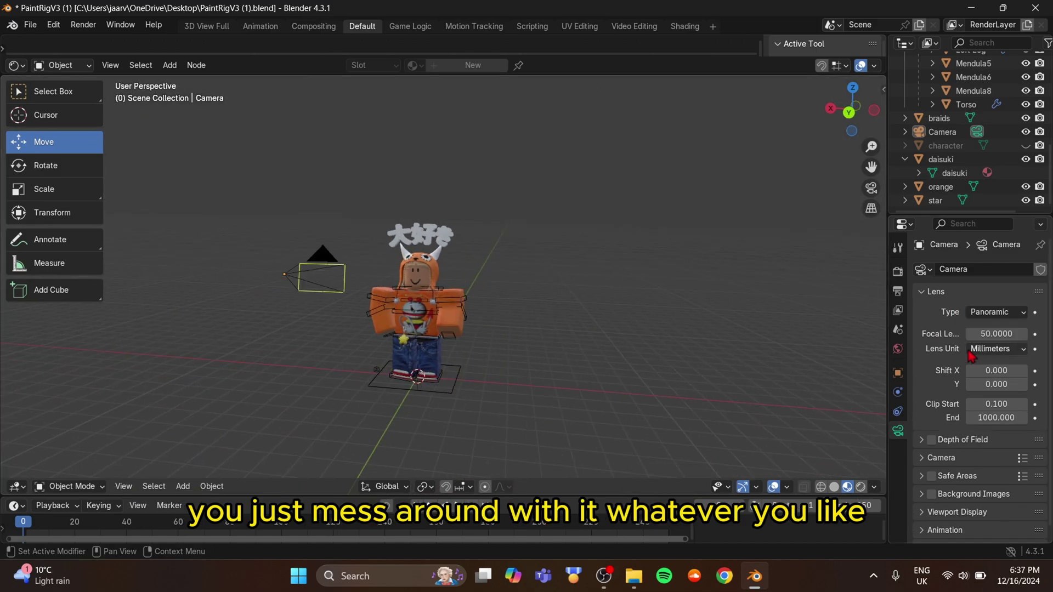
{"action": "key", "text": "KP_0"}
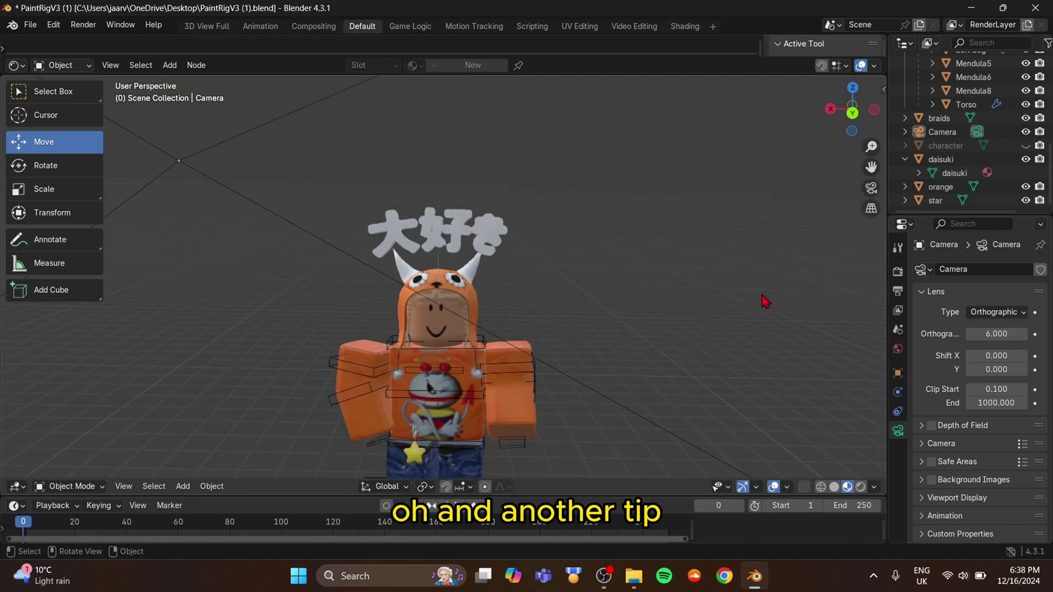
Step: Select the camera by its frame in camera view and move it to reframe the character
{"action": "key", "text": "KP_0"}
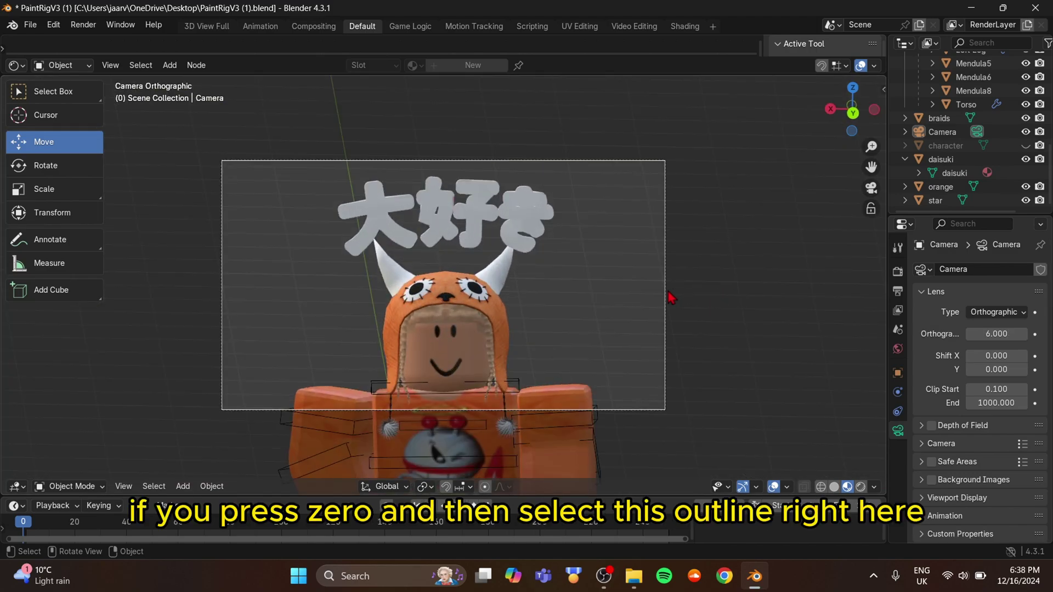
{"action": "left_click", "coordinate": [668, 298]}
{"action": "key", "text": "g"}
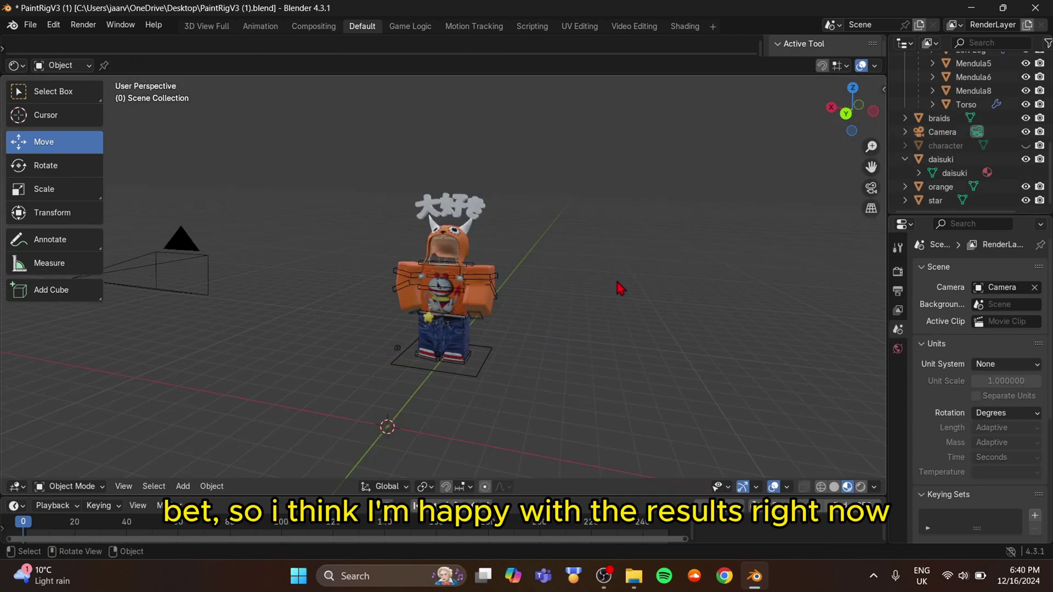
Step: Check the final framing through the camera and render the scene as a still image
{"action": "key", "text": "KP_0"}
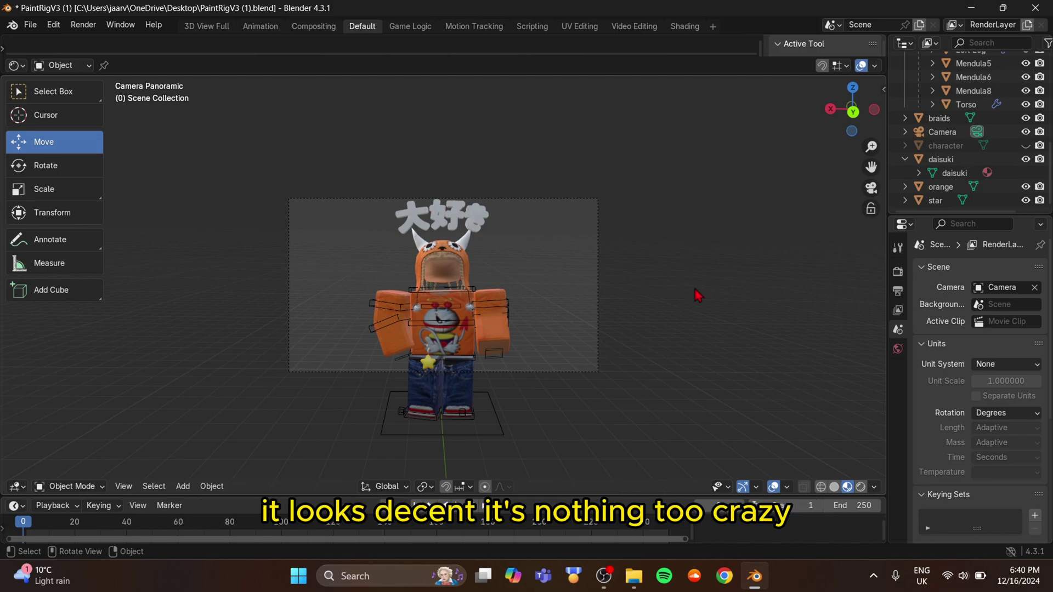
{"action": "key", "text": "KP_0"}
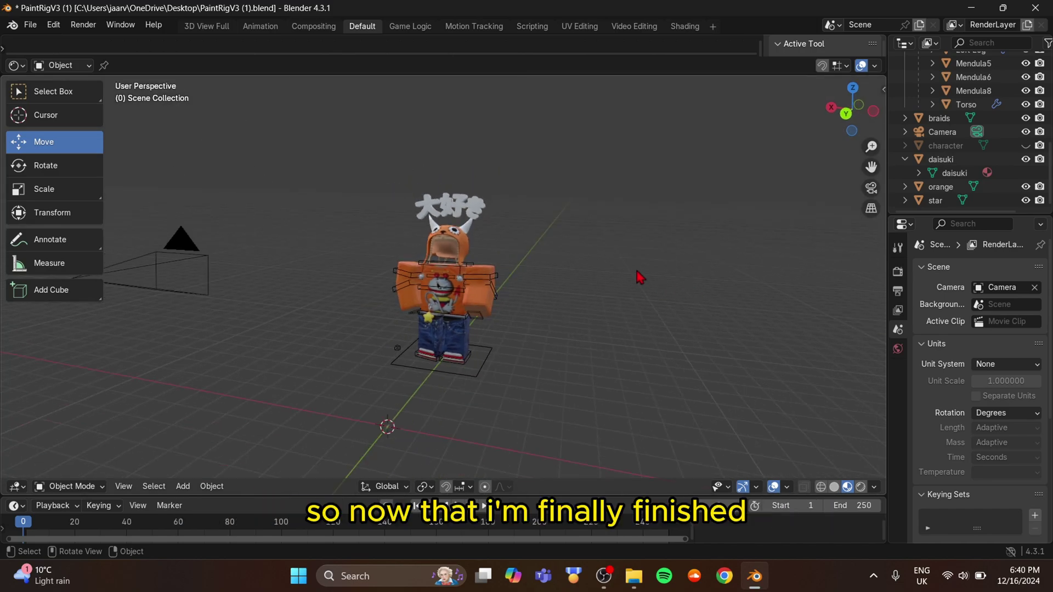
{"action": "left_click", "coordinate": [84, 25]}
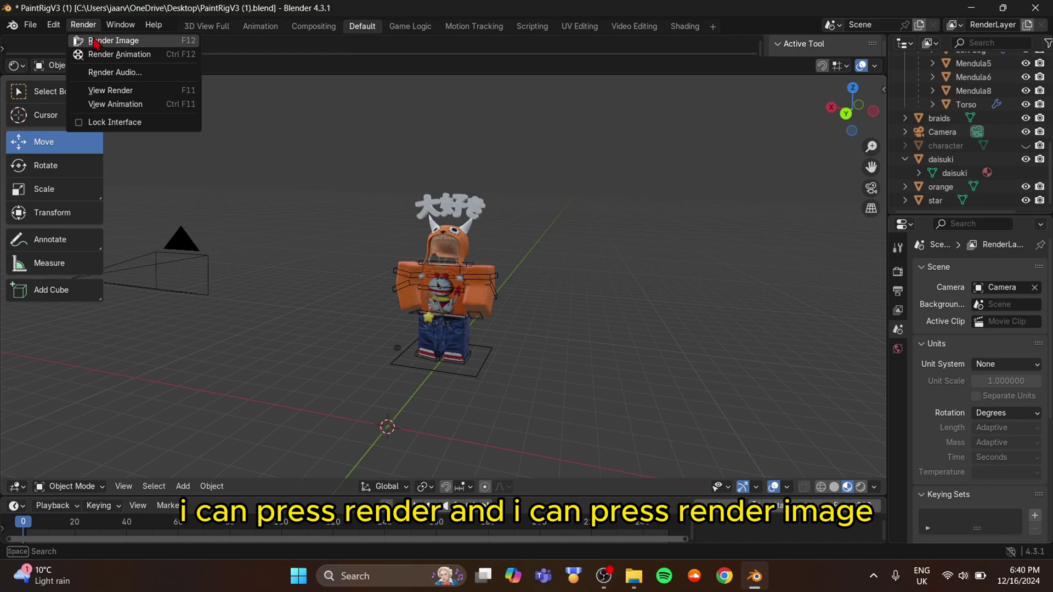
{"action": "left_click", "coordinate": [95, 44]}
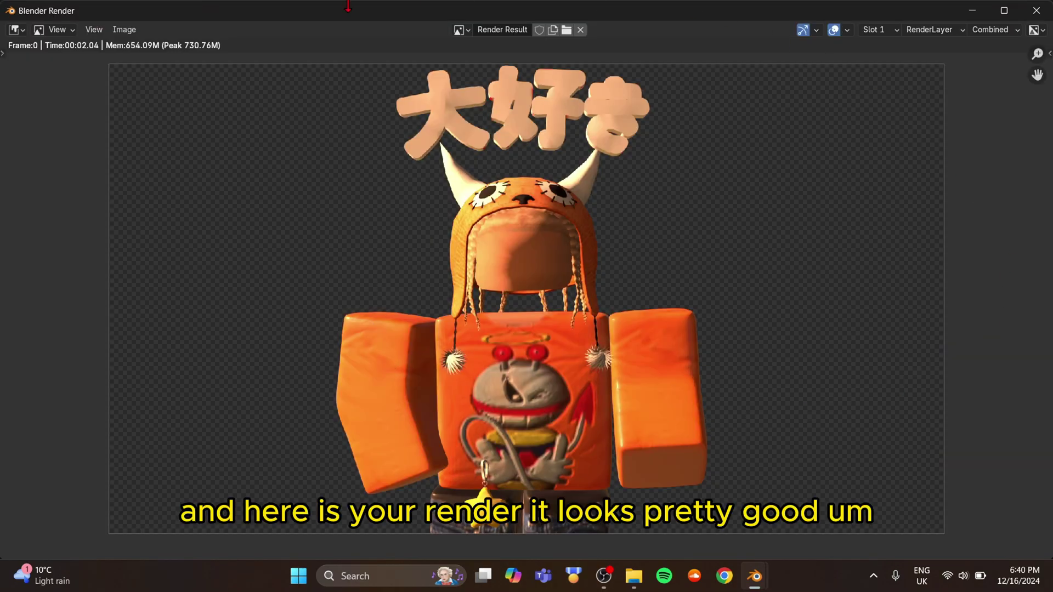